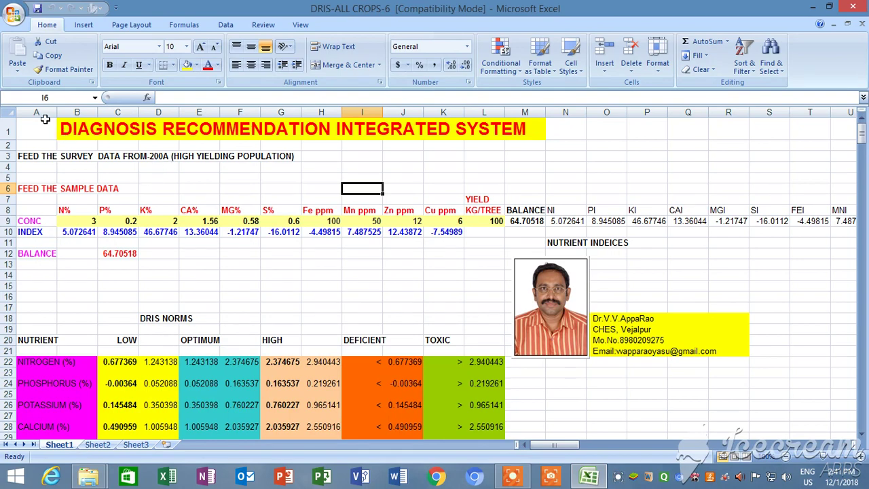
Step: Find the survey data from the high yielding population, starting at row 196 of Sheet1
{"action": "scroll", "coordinate": [31, 285], "scroll_direction": "down", "scroll_amount": 11}
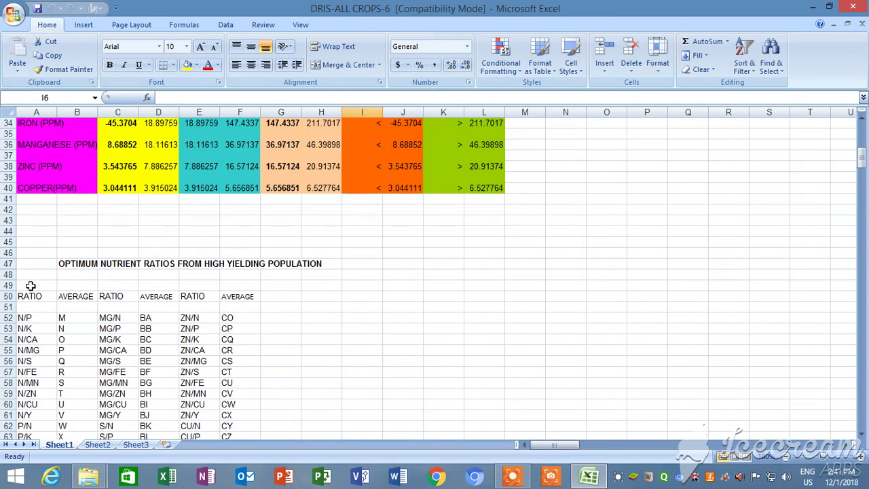
{"action": "scroll", "coordinate": [30, 285], "scroll_direction": "down", "scroll_amount": 20}
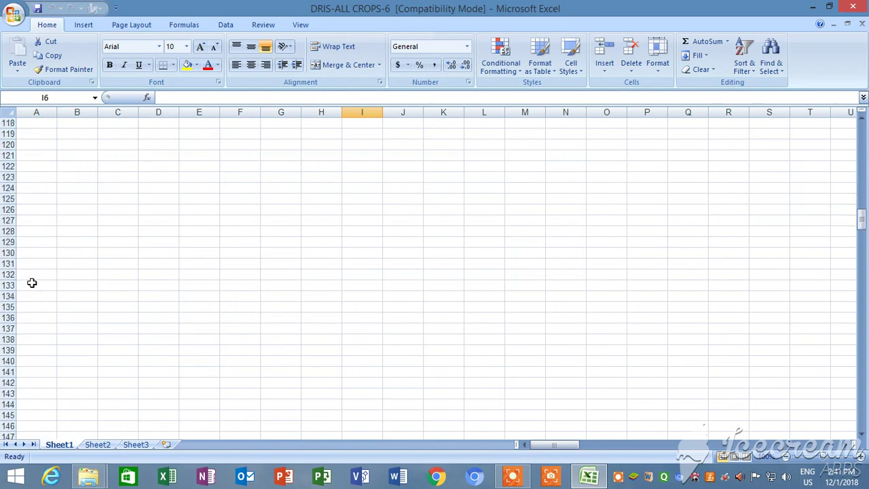
{"action": "scroll", "coordinate": [31, 282], "scroll_direction": "down", "scroll_amount": 20}
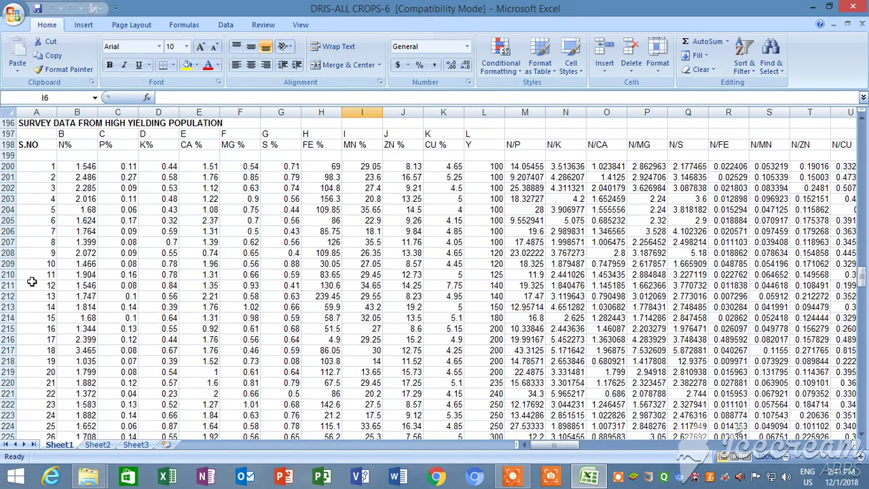
{"action": "scroll", "coordinate": [31, 282], "scroll_direction": "up", "scroll_amount": 2}
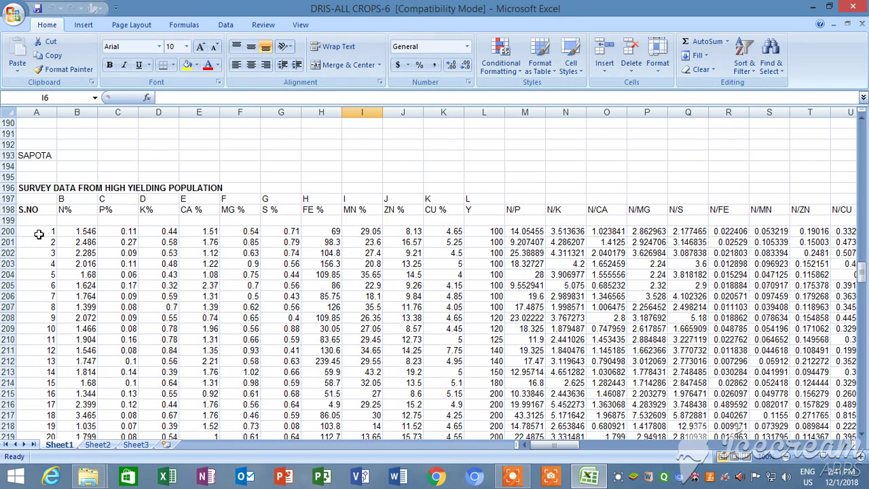
Step: Examine the nutrient concentrations of the first survey record in row 200, starting from P%
{"action": "left_click", "coordinate": [118, 233]}
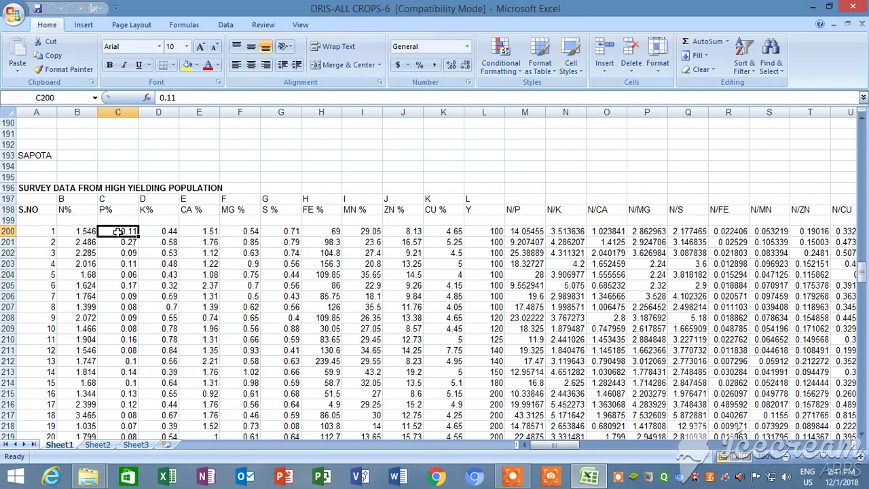
{"action": "key", "text": "Right"}
{"action": "key", "text": "Right"}
{"action": "key", "text": "Right"}
{"action": "key", "text": "Right"}
{"action": "key", "text": "Right"}
{"action": "key", "text": "Right"}
{"action": "key", "text": "Right"}
{"action": "key", "text": "Right"}
{"action": "key", "text": "Right"}
{"action": "key", "text": "Right"}
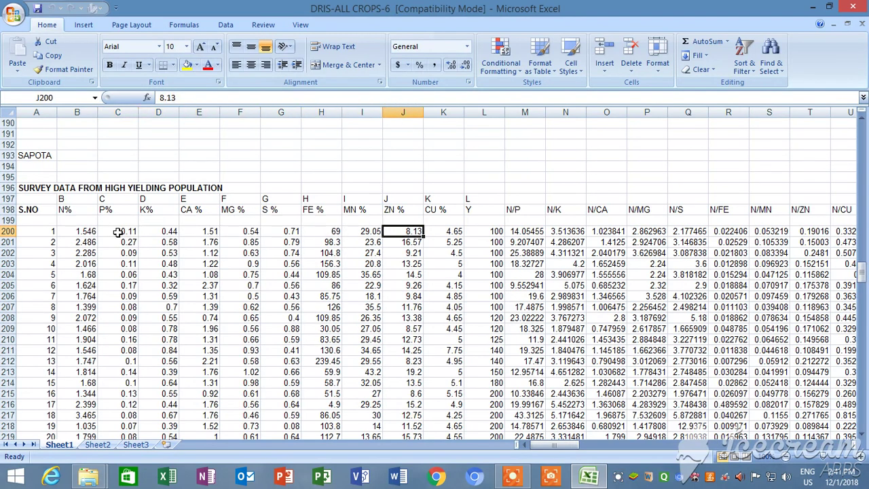
Step: Examine the nutrient ratio formulas of the first survey record along row 200, from N/P through CU/Y
{"action": "key", "text": "Right"}
{"action": "key", "text": "Right"}
{"action": "key", "text": "Right"}
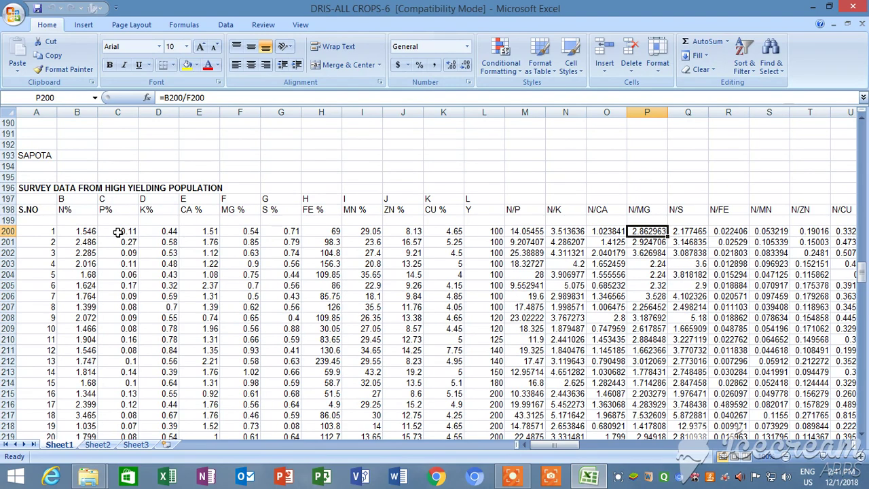
{"action": "key", "text": "Right"}
{"action": "key", "text": "Right"}
{"action": "key", "text": "Right"}
{"action": "key", "text": "Right"}
{"action": "key", "text": "Right"}
{"action": "key", "text": "Right"}
{"action": "key", "text": "Right"}
{"action": "key", "text": "Right"}
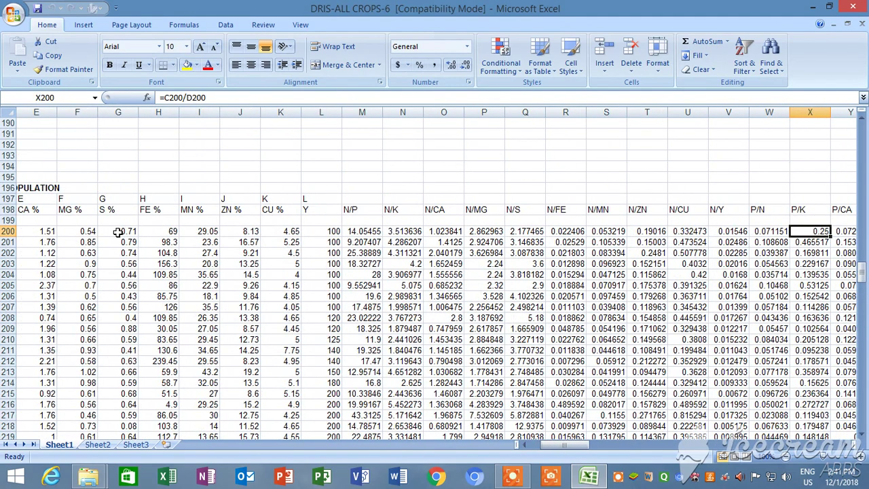
{"action": "key", "text": "Right"}
{"action": "key", "text": "Right"}
{"action": "key", "text": "Right"}
{"action": "key", "text": "Right"}
{"action": "key", "text": "Right"}
{"action": "key", "text": "Right"}
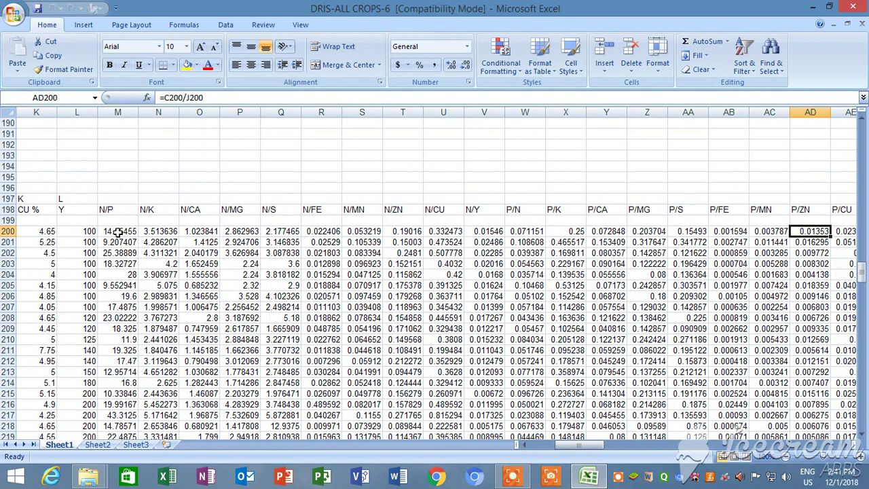
{"action": "key", "text": "Right"}
{"action": "key", "text": "Right"}
{"action": "key", "text": "Right"}
{"action": "key", "text": "Right"}
{"action": "key", "text": "Right"}
{"action": "key", "text": "Right"}
{"action": "key", "text": "Right"}
{"action": "key", "text": "Right"}
{"action": "key", "text": "Right"}
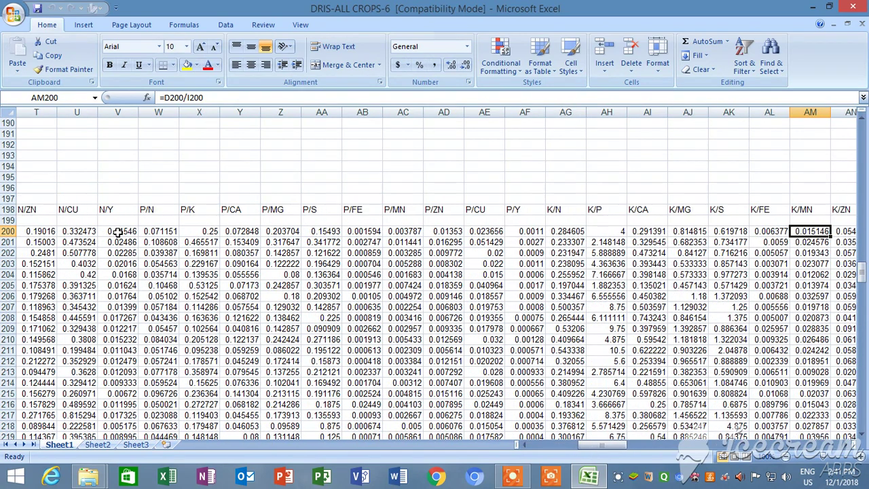
{"action": "key", "text": "Right"}
{"action": "key", "text": "Right"}
{"action": "key", "text": "Right"}
{"action": "key", "text": "Right"}
{"action": "key", "text": "Right"}
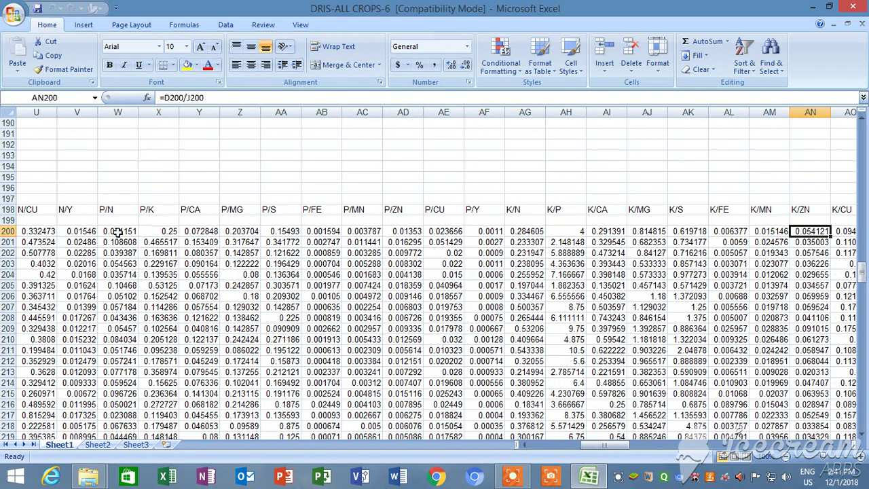
{"action": "key", "text": "Right"}
{"action": "key", "text": "Right"}
{"action": "key", "text": "Right"}
{"action": "key", "text": "Right"}
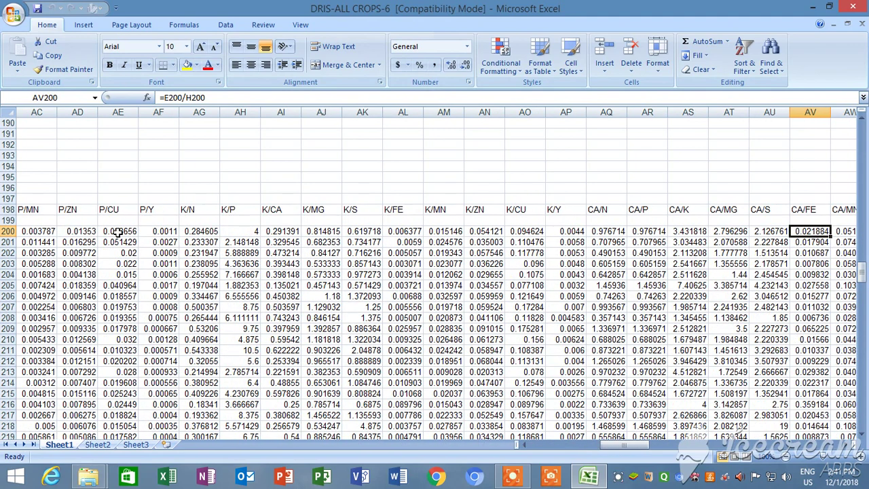
{"action": "key", "text": "Right"}
{"action": "key", "text": "Right"}
{"action": "key", "text": "Right"}
{"action": "key", "text": "Right"}
{"action": "key", "text": "Right"}
{"action": "key", "text": "Right"}
{"action": "key", "text": "Right"}
{"action": "key", "text": "Right"}
{"action": "key", "text": "Right"}
{"action": "key", "text": "Right"}
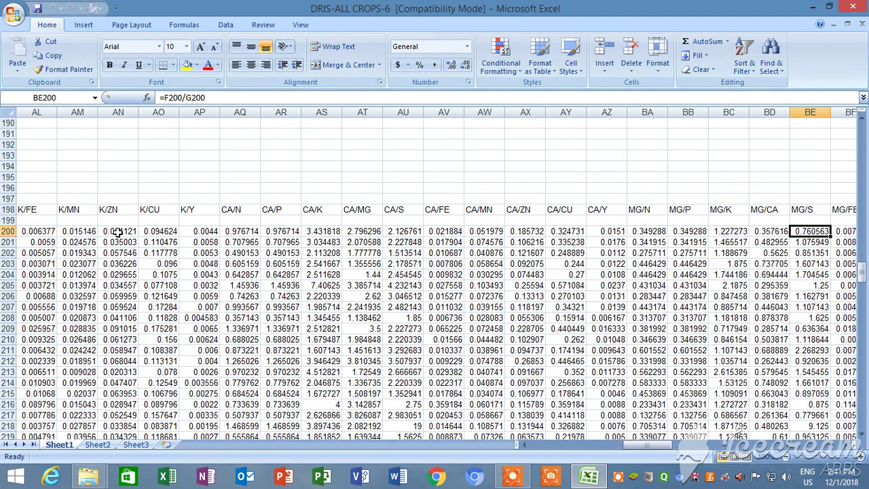
{"action": "key", "text": "Right"}
{"action": "key", "text": "Right"}
{"action": "key", "text": "Right"}
{"action": "key", "text": "Right"}
{"action": "key", "text": "Right"}
{"action": "key", "text": "Right"}
{"action": "key", "text": "Right"}
{"action": "key", "text": "Right"}
{"action": "key", "text": "Right"}
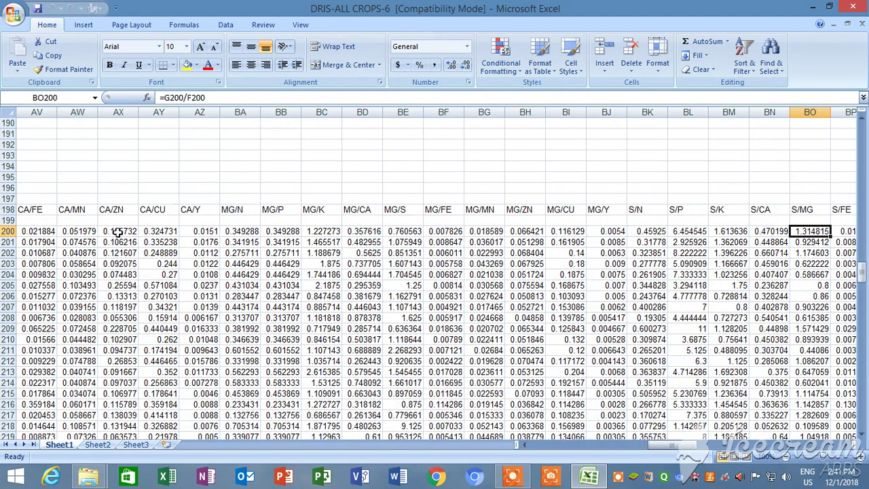
{"action": "key", "text": "Right"}
{"action": "key", "text": "Right"}
{"action": "key", "text": "Right"}
{"action": "key", "text": "Right"}
{"action": "key", "text": "Right"}
{"action": "key", "text": "Right"}
{"action": "key", "text": "Right"}
{"action": "key", "text": "Right"}
{"action": "key", "text": "Right"}
{"action": "key", "text": "Right"}
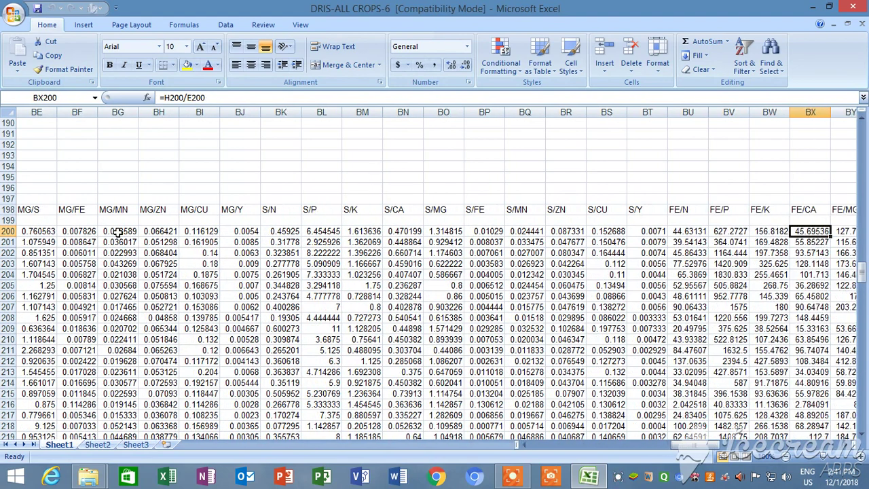
{"action": "key", "text": "Right"}
{"action": "key", "text": "Right"}
{"action": "key", "text": "Right"}
{"action": "key", "text": "Right"}
{"action": "key", "text": "Right"}
{"action": "key", "text": "Right"}
{"action": "key", "text": "Right"}
{"action": "key", "text": "Right"}
{"action": "key", "text": "Right"}
{"action": "key", "text": "Right"}
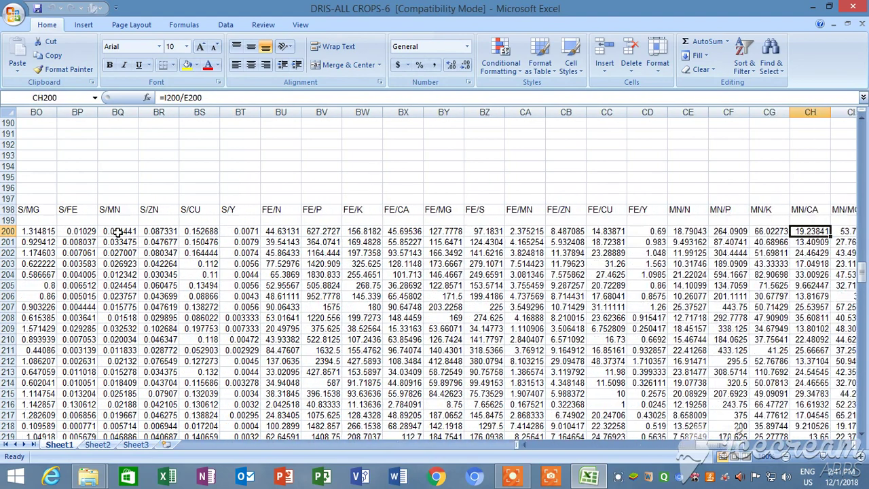
{"action": "key", "text": "Right"}
{"action": "key", "text": "Right"}
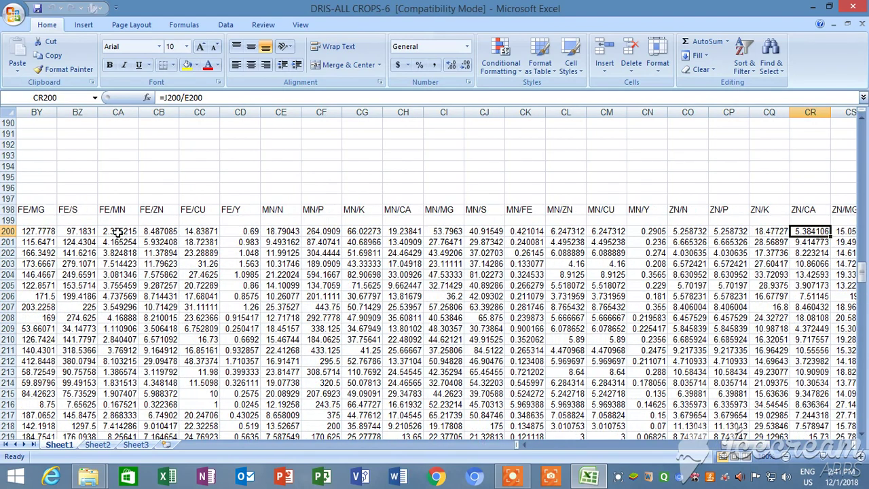
{"action": "key", "text": "Right"}
{"action": "key", "text": "Right"}
{"action": "key", "text": "Right"}
{"action": "key", "text": "Right"}
{"action": "key", "text": "Right"}
{"action": "key", "text": "Right"}
{"action": "key", "text": "Right"}
{"action": "key", "text": "Right"}
{"action": "key", "text": "Right"}
{"action": "key", "text": "Right"}
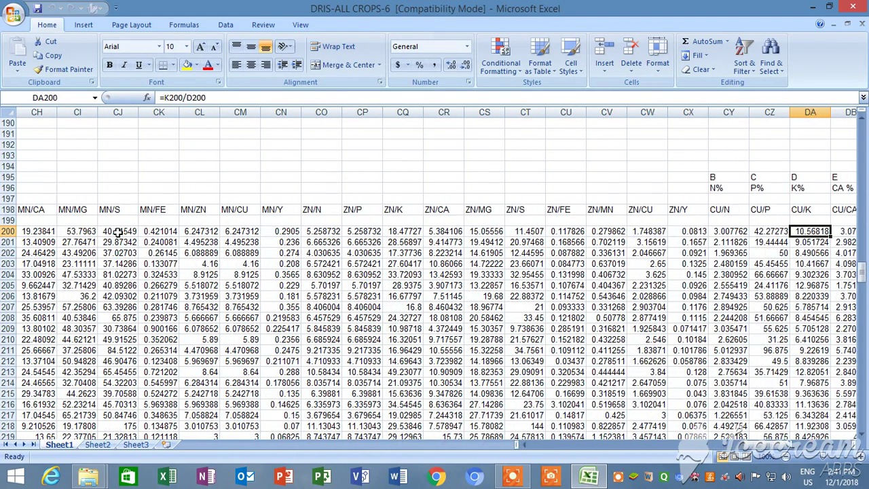
{"action": "key", "text": "Right"}
{"action": "key", "text": "Right"}
{"action": "key", "text": "Right"}
{"action": "key", "text": "Right"}
{"action": "key", "text": "Right"}
{"action": "key", "text": "Right"}
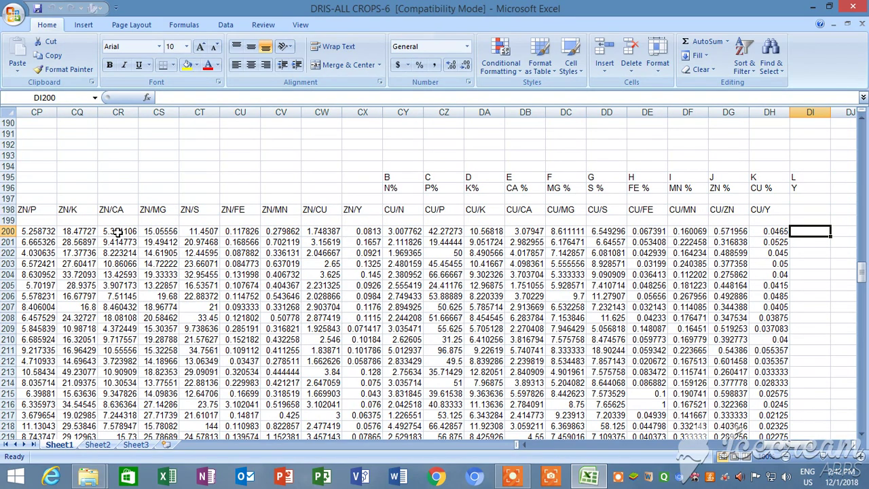
Step: Review the nutrient ratio formulas of the first survey record backwards along row 200, from CU/Y to its serial number in column A
{"action": "key", "text": "Left"}
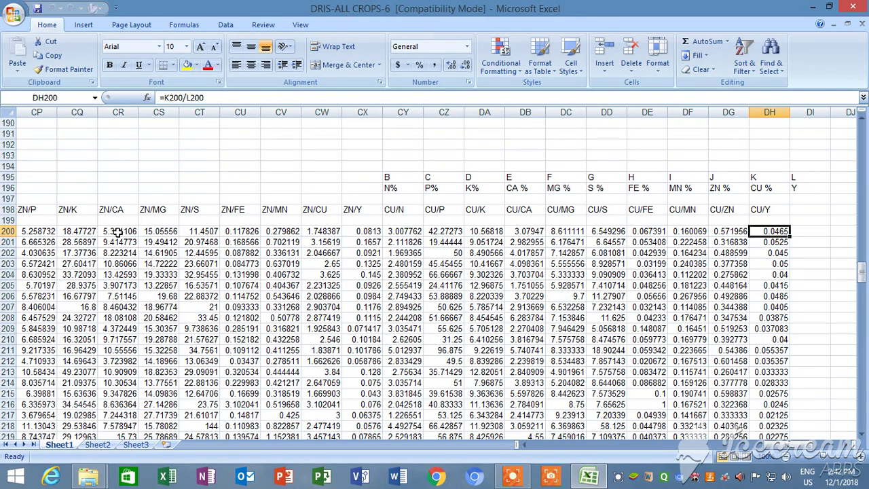
{"action": "key", "text": "Left"}
{"action": "key", "text": "Left"}
{"action": "key", "text": "Left"}
{"action": "key", "text": "Left"}
{"action": "key", "text": "Left"}
{"action": "key", "text": "Left"}
{"action": "key", "text": "Left"}
{"action": "key", "text": "Left"}
{"action": "key", "text": "Left"}
{"action": "key", "text": "Left"}
{"action": "key", "text": "Left"}
{"action": "key", "text": "Left"}
{"action": "key", "text": "Left"}
{"action": "key", "text": "Left"}
{"action": "key", "text": "Left"}
{"action": "key", "text": "Left"}
{"action": "key", "text": "Left"}
{"action": "key", "text": "Left"}
{"action": "key", "text": "Left"}
{"action": "key", "text": "Left"}
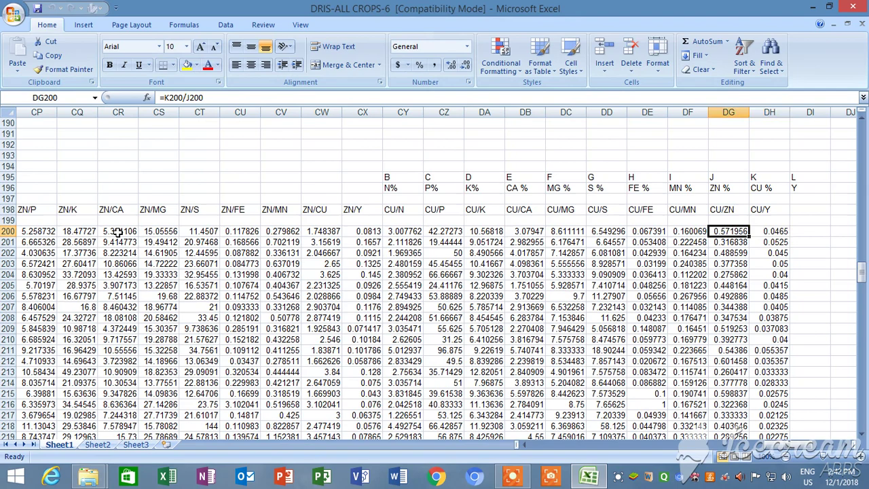
{"action": "key", "text": "Left"}
{"action": "key", "text": "Left"}
{"action": "key", "text": "Left"}
{"action": "key", "text": "Left"}
{"action": "key", "text": "Left"}
{"action": "key", "text": "Left"}
{"action": "key", "text": "Left"}
{"action": "key", "text": "Left"}
{"action": "key", "text": "Left"}
{"action": "key", "text": "Left"}
{"action": "key", "text": "Left"}
{"action": "key", "text": "Left"}
{"action": "key", "text": "Left"}
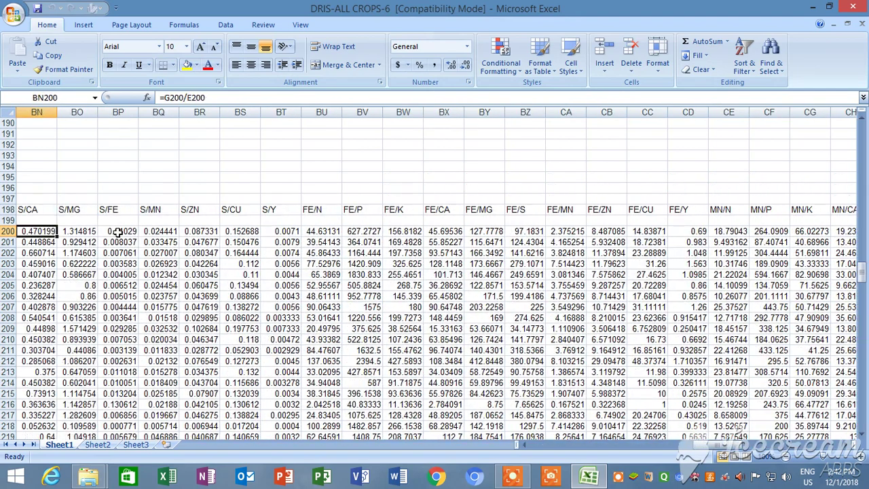
{"action": "key", "text": "Left"}
{"action": "key", "text": "Left"}
{"action": "key", "text": "Left"}
{"action": "key", "text": "Left"}
{"action": "key", "text": "Left"}
{"action": "key", "text": "Left"}
{"action": "key", "text": "Left"}
{"action": "key", "text": "Left"}
{"action": "key", "text": "Left"}
{"action": "key", "text": "Left"}
{"action": "key", "text": "Left"}
{"action": "key", "text": "Left"}
{"action": "key", "text": "Left"}
{"action": "key", "text": "Left"}
{"action": "key", "text": "Left"}
{"action": "key", "text": "Left"}
{"action": "key", "text": "Left"}
{"action": "key", "text": "Left"}
{"action": "key", "text": "Left"}
{"action": "key", "text": "Left"}
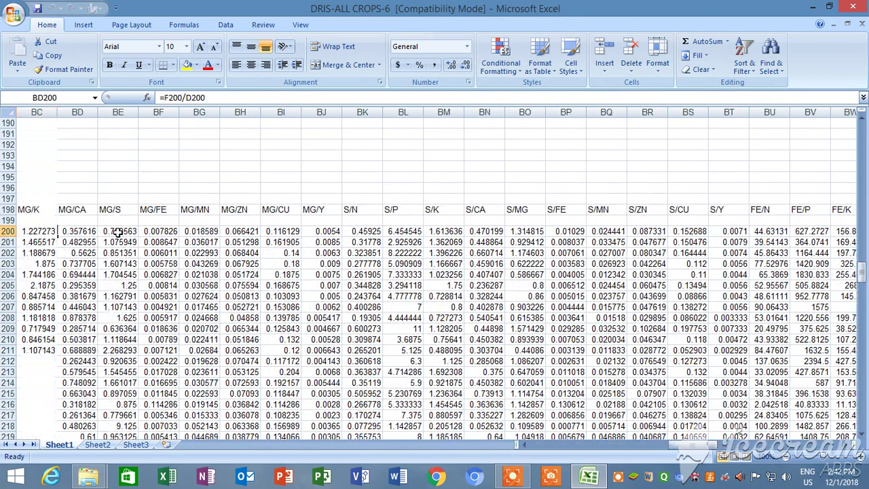
{"action": "key", "text": "Left"}
{"action": "key", "text": "Left"}
{"action": "key", "text": "Left"}
{"action": "key", "text": "Left"}
{"action": "key", "text": "Left"}
{"action": "key", "text": "Left"}
{"action": "key", "text": "Left"}
{"action": "key", "text": "Left"}
{"action": "key", "text": "Left"}
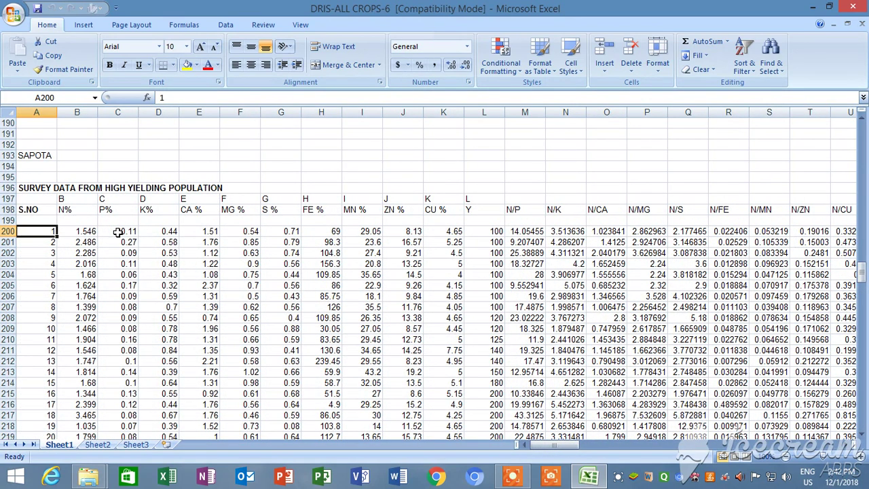
Step: Look through the serial numbers of the survey records down column A, from row 200 to the summary statistics beneath them
{"action": "key", "text": "Down"}
{"action": "key", "text": "Down"}
{"action": "key", "text": "Down"}
{"action": "key", "text": "Down"}
{"action": "key", "text": "Down"}
{"action": "key", "text": "Down"}
{"action": "key", "text": "Down"}
{"action": "key", "text": "Down"}
{"action": "key", "text": "Down"}
{"action": "key", "text": "Down"}
{"action": "key", "text": "Down"}
{"action": "key", "text": "Down"}
{"action": "key", "text": "Down"}
{"action": "key", "text": "Down"}
{"action": "key", "text": "Down"}
{"action": "key", "text": "Down"}
{"action": "key", "text": "Down"}
{"action": "key", "text": "Down"}
{"action": "key", "text": "Down"}
{"action": "key", "text": "Down"}
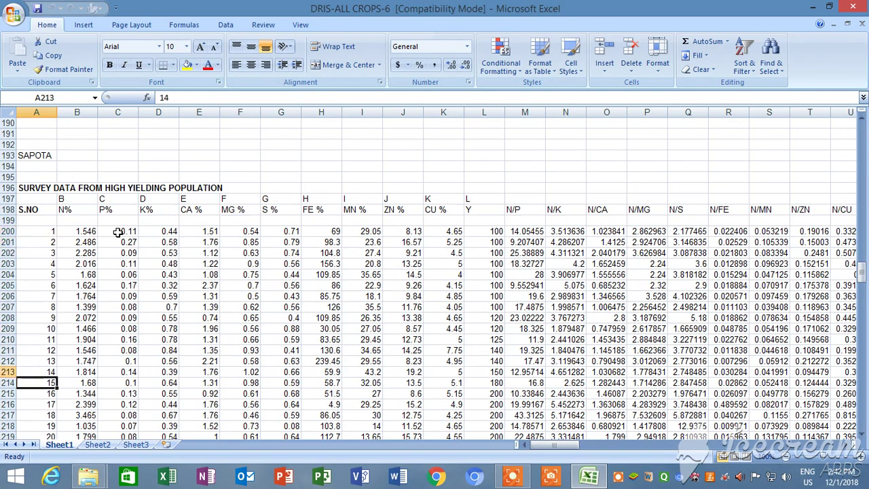
{"action": "key", "text": "Down"}
{"action": "key", "text": "Down"}
{"action": "key", "text": "Down"}
{"action": "key", "text": "Down"}
{"action": "key", "text": "Down"}
{"action": "key", "text": "Down"}
{"action": "key", "text": "Down"}
{"action": "key", "text": "Down"}
{"action": "key", "text": "Down"}
{"action": "key", "text": "Down"}
{"action": "key", "text": "Down"}
{"action": "key", "text": "Down"}
{"action": "key", "text": "Down"}
{"action": "key", "text": "Down"}
{"action": "key", "text": "Down"}
{"action": "key", "text": "Down"}
{"action": "key", "text": "Down"}
{"action": "key", "text": "Down"}
{"action": "key", "text": "Down"}
{"action": "key", "text": "Down"}
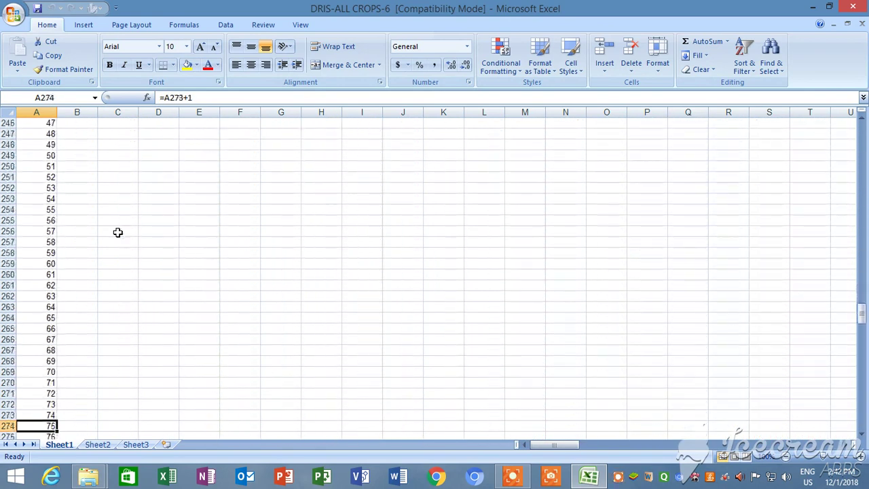
{"action": "key", "text": "Down"}
{"action": "key", "text": "Down"}
{"action": "key", "text": "Down"}
{"action": "key", "text": "Down"}
{"action": "key", "text": "Down"}
{"action": "key", "text": "Down"}
{"action": "key", "text": "Down"}
{"action": "key", "text": "Down"}
{"action": "key", "text": "Down"}
{"action": "key", "text": "Down"}
{"action": "key", "text": "Down"}
{"action": "key", "text": "Down"}
{"action": "key", "text": "Down"}
{"action": "key", "text": "Down"}
{"action": "key", "text": "Down"}
{"action": "key", "text": "Down"}
{"action": "key", "text": "Down"}
{"action": "key", "text": "Down"}
{"action": "key", "text": "Down"}
{"action": "key", "text": "Down"}
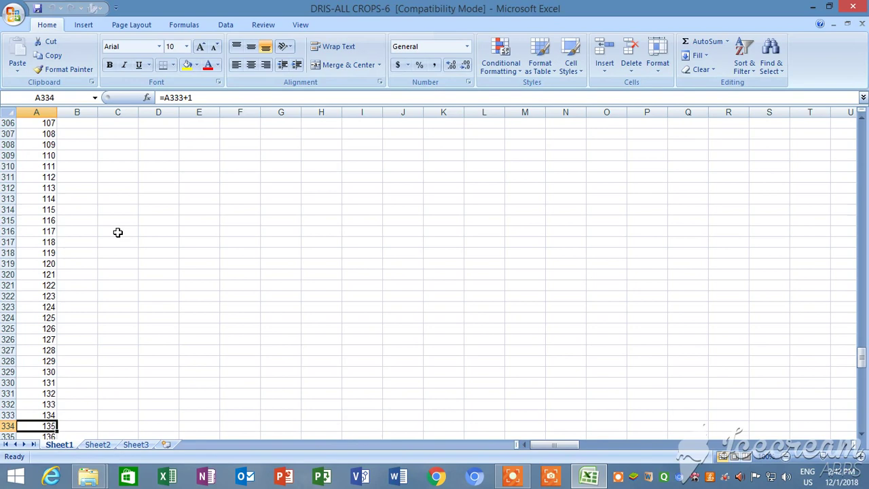
{"action": "key", "text": "Down"}
{"action": "key", "text": "Down"}
{"action": "key", "text": "Down"}
{"action": "key", "text": "Down"}
{"action": "key", "text": "Down"}
{"action": "key", "text": "Down"}
{"action": "key", "text": "Down"}
{"action": "key", "text": "Down"}
{"action": "key", "text": "Down"}
{"action": "key", "text": "Down"}
{"action": "key", "text": "Down"}
{"action": "key", "text": "Down"}
{"action": "key", "text": "Down"}
{"action": "key", "text": "Down"}
{"action": "key", "text": "Down"}
{"action": "key", "text": "Down"}
{"action": "key", "text": "Down"}
{"action": "key", "text": "Down"}
{"action": "key", "text": "Down"}
{"action": "key", "text": "Down"}
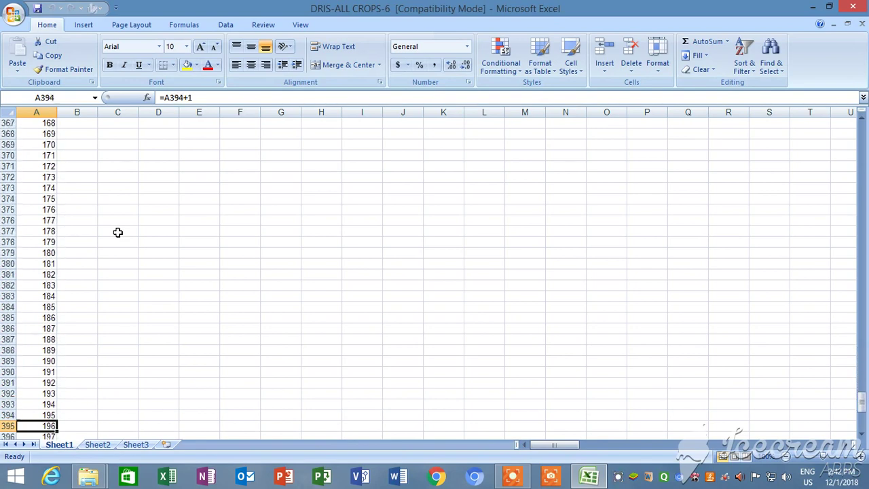
Step: Examine the summary statistics labels in column A, going back up to TOTAL in row 402
{"action": "key", "text": "Up"}
{"action": "key", "text": "Up"}
{"action": "key", "text": "Up"}
{"action": "key", "text": "Up"}
{"action": "key", "text": "Up"}
{"action": "key", "text": "Up"}
{"action": "key", "text": "Up"}
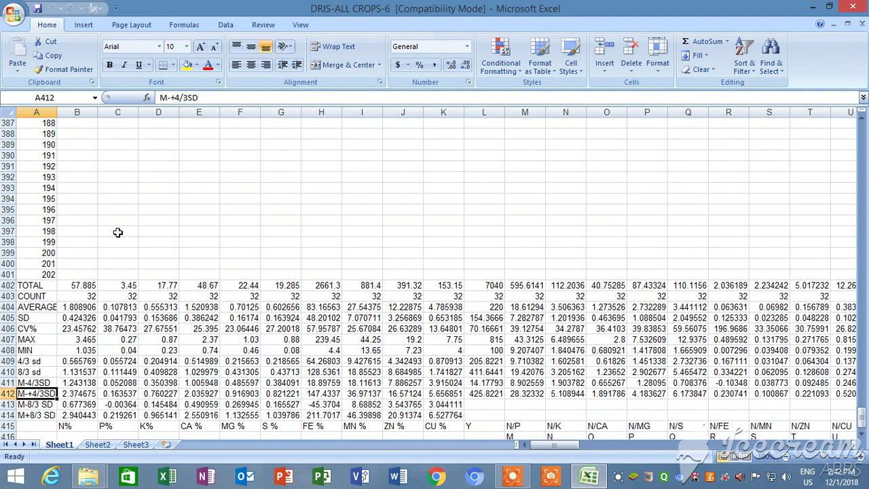
{"action": "key", "text": "Up"}
{"action": "key", "text": "Up"}
{"action": "key", "text": "Up"}
{"action": "key", "text": "Up"}
{"action": "key", "text": "Up"}
{"action": "key", "text": "Up"}
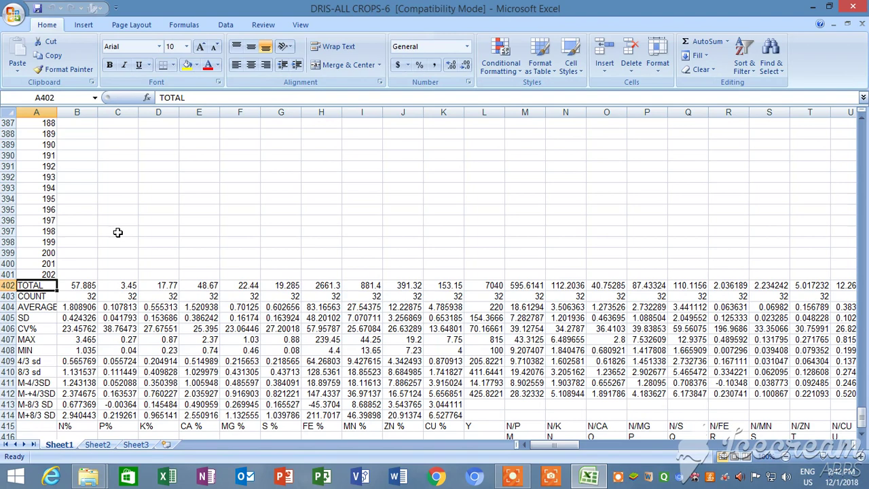
Step: Look back through the survey records' serial numbers in column A, from the TOTAL row up past the SAPOTA survey heading
{"action": "key", "text": "Up"}
{"action": "key", "text": "Up"}
{"action": "key", "text": "Up"}
{"action": "key", "text": "Up"}
{"action": "key", "text": "Up"}
{"action": "key", "text": "Up"}
{"action": "key", "text": "Up"}
{"action": "key", "text": "Up"}
{"action": "key", "text": "Up"}
{"action": "key", "text": "Up"}
{"action": "key", "text": "Up"}
{"action": "key", "text": "Up"}
{"action": "key", "text": "Up"}
{"action": "key", "text": "Up"}
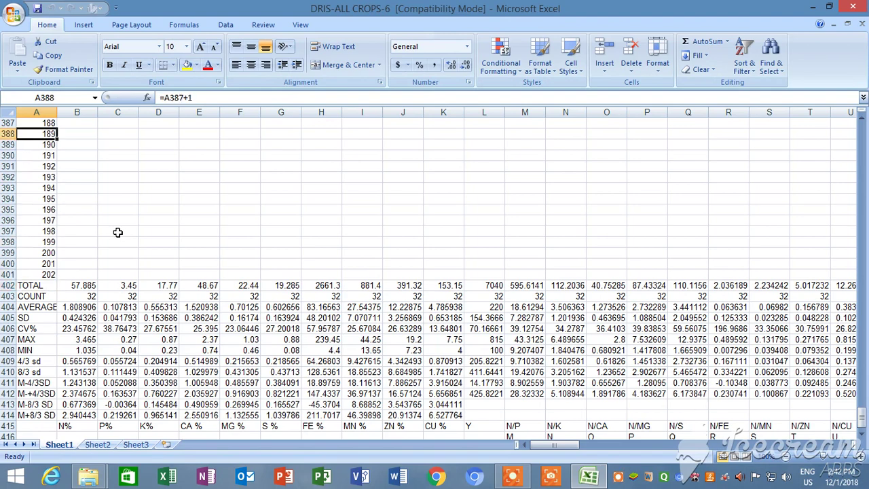
{"action": "key", "text": "Up"}
{"action": "key", "text": "Up"}
{"action": "key", "text": "Up"}
{"action": "key", "text": "Up"}
{"action": "key", "text": "Up"}
{"action": "key", "text": "Up"}
{"action": "key", "text": "Up"}
{"action": "key", "text": "Up"}
{"action": "key", "text": "Up"}
{"action": "key", "text": "Up"}
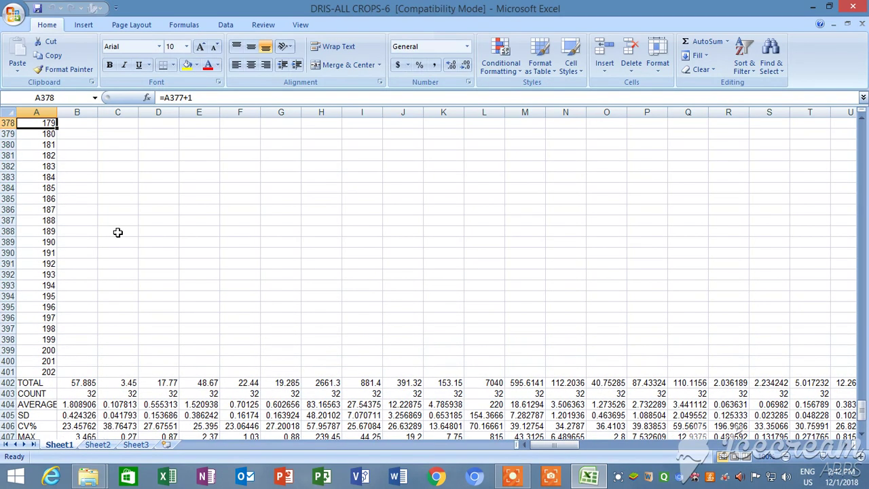
{"action": "key", "text": "Up"}
{"action": "key", "text": "Up"}
{"action": "key", "text": "Up"}
{"action": "key", "text": "Up"}
{"action": "key", "text": "Up"}
{"action": "key", "text": "Up"}
{"action": "key", "text": "Up"}
{"action": "key", "text": "Up"}
{"action": "key", "text": "Up"}
{"action": "key", "text": "Up"}
{"action": "key", "text": "Up"}
{"action": "key", "text": "Up"}
{"action": "key", "text": "Up"}
{"action": "key", "text": "Up"}
{"action": "key", "text": "Up"}
{"action": "key", "text": "Up"}
{"action": "key", "text": "Up"}
{"action": "key", "text": "Up"}
{"action": "key", "text": "Up"}
{"action": "key", "text": "Up"}
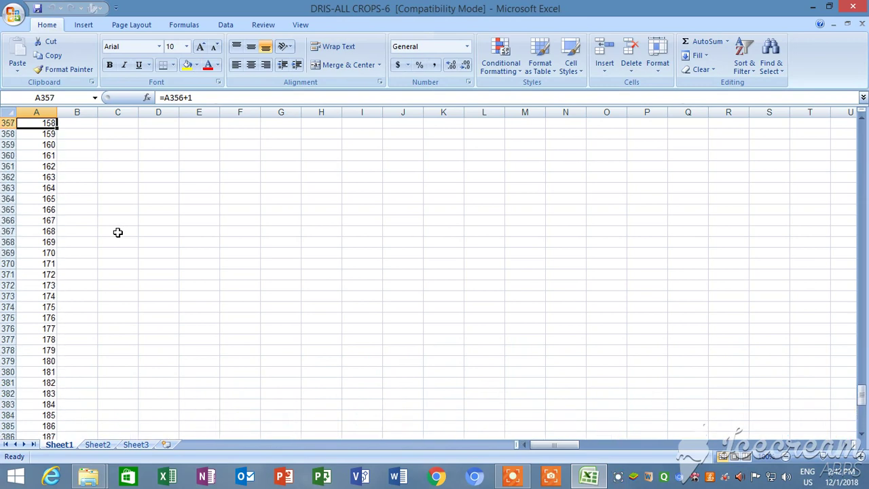
{"action": "key", "text": "Up"}
{"action": "key", "text": "Up"}
{"action": "key", "text": "Up"}
{"action": "key", "text": "Up"}
{"action": "key", "text": "Up"}
{"action": "key", "text": "Up"}
{"action": "key", "text": "Up"}
{"action": "key", "text": "Up"}
{"action": "key", "text": "Up"}
{"action": "key", "text": "Up"}
{"action": "key", "text": "Up"}
{"action": "key", "text": "Up"}
{"action": "key", "text": "Up"}
{"action": "key", "text": "Up"}
{"action": "key", "text": "Up"}
{"action": "key", "text": "Up"}
{"action": "key", "text": "Up"}
{"action": "key", "text": "Up"}
{"action": "key", "text": "Up"}
{"action": "key", "text": "Up"}
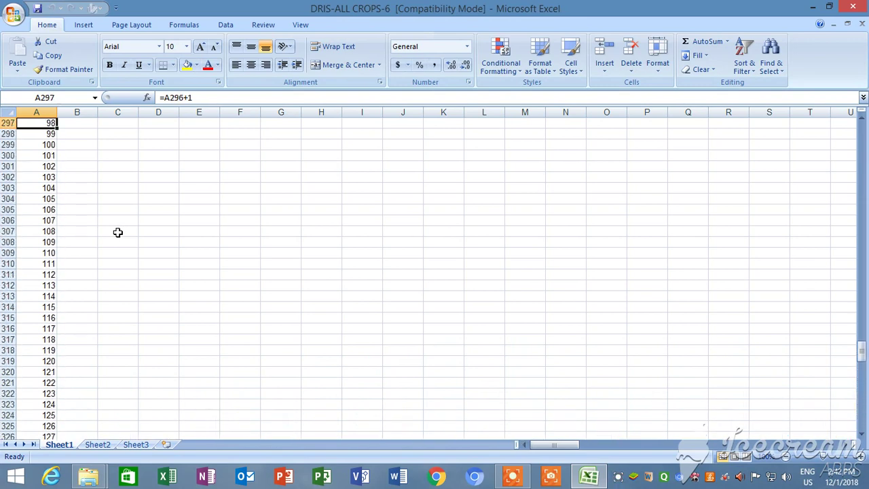
{"action": "key", "text": "Up"}
{"action": "key", "text": "Up"}
{"action": "key", "text": "Up"}
{"action": "key", "text": "Up"}
{"action": "key", "text": "Up"}
{"action": "key", "text": "Up"}
{"action": "key", "text": "Up"}
{"action": "key", "text": "Up"}
{"action": "key", "text": "Up"}
{"action": "key", "text": "Up"}
{"action": "key", "text": "Up"}
{"action": "key", "text": "Up"}
{"action": "key", "text": "Up"}
{"action": "key", "text": "Up"}
{"action": "key", "text": "Up"}
{"action": "key", "text": "Up"}
{"action": "key", "text": "Up"}
{"action": "key", "text": "Up"}
{"action": "key", "text": "Up"}
{"action": "key", "text": "Up"}
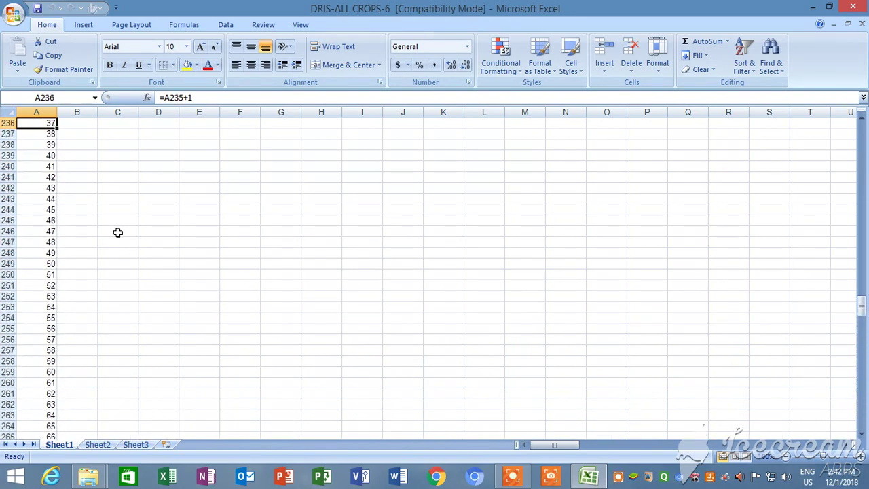
{"action": "key", "text": "Up"}
{"action": "key", "text": "Up"}
{"action": "key", "text": "Up"}
{"action": "key", "text": "Up"}
{"action": "key", "text": "Up"}
{"action": "key", "text": "Up"}
{"action": "key", "text": "Up"}
{"action": "key", "text": "Up"}
{"action": "key", "text": "Up"}
{"action": "key", "text": "Up"}
{"action": "key", "text": "Up"}
{"action": "key", "text": "Up"}
{"action": "key", "text": "Up"}
{"action": "key", "text": "Up"}
{"action": "key", "text": "Up"}
{"action": "key", "text": "Up"}
{"action": "key", "text": "Up"}
{"action": "key", "text": "Up"}
{"action": "key", "text": "Up"}
{"action": "key", "text": "Up"}
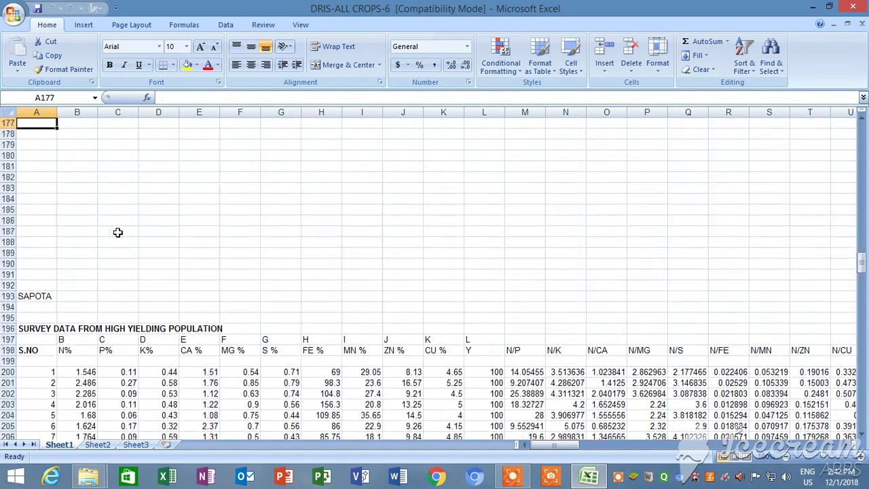
Step: Look back up column A from row 177 to the list pairing each nutrient ratio with its column letter, up to N/S in row 56
{"action": "key", "text": "Up"}
{"action": "key", "text": "Up"}
{"action": "key", "text": "Up"}
{"action": "key", "text": "Up"}
{"action": "key", "text": "Up"}
{"action": "key", "text": "Up"}
{"action": "key", "text": "Up"}
{"action": "key", "text": "Up"}
{"action": "key", "text": "Up"}
{"action": "key", "text": "Up"}
{"action": "key", "text": "Up"}
{"action": "key", "text": "Up"}
{"action": "key", "text": "Up"}
{"action": "key", "text": "Up"}
{"action": "key", "text": "Up"}
{"action": "key", "text": "Up"}
{"action": "key", "text": "Up"}
{"action": "key", "text": "Up"}
{"action": "key", "text": "Up"}
{"action": "key", "text": "Up"}
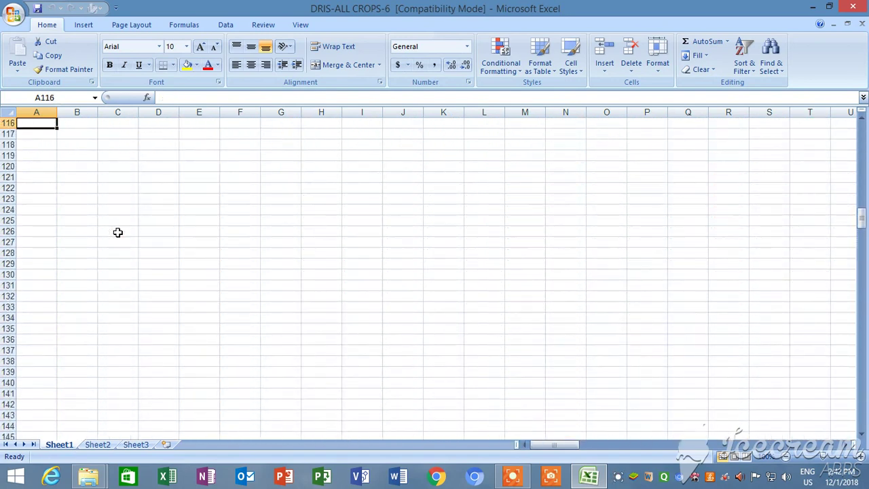
{"action": "key", "text": "Up"}
{"action": "key", "text": "Up"}
{"action": "key", "text": "Up"}
{"action": "key", "text": "Up"}
{"action": "key", "text": "Up"}
{"action": "key", "text": "Up"}
{"action": "key", "text": "Up"}
{"action": "key", "text": "Up"}
{"action": "key", "text": "Up"}
{"action": "key", "text": "Up"}
{"action": "key", "text": "Up"}
{"action": "key", "text": "Up"}
{"action": "key", "text": "Up"}
{"action": "key", "text": "Up"}
{"action": "key", "text": "Up"}
{"action": "key", "text": "Up"}
{"action": "key", "text": "Up"}
{"action": "key", "text": "Up"}
{"action": "key", "text": "Up"}
{"action": "key", "text": "Up"}
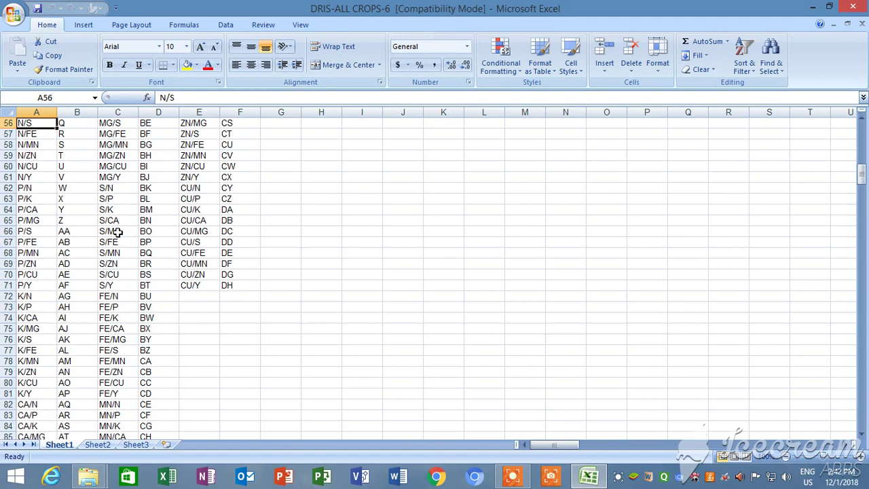
Step: Examine the DRIS norms table with its low, optimum, high, deficient and toxic ranges, starting from the nitrogen row
{"action": "key", "text": "Up"}
{"action": "key", "text": "Up"}
{"action": "key", "text": "Up"}
{"action": "key", "text": "Up"}
{"action": "key", "text": "Up"}
{"action": "key", "text": "Up"}
{"action": "key", "text": "Up"}
{"action": "key", "text": "Up"}
{"action": "key", "text": "Up"}
{"action": "key", "text": "Up"}
{"action": "key", "text": "Up"}
{"action": "key", "text": "Up"}
{"action": "key", "text": "Up"}
{"action": "key", "text": "Up"}
{"action": "key", "text": "Up"}
{"action": "key", "text": "Up"}
{"action": "key", "text": "Up"}
{"action": "key", "text": "Up"}
{"action": "key", "text": "Up"}
{"action": "key", "text": "Up"}
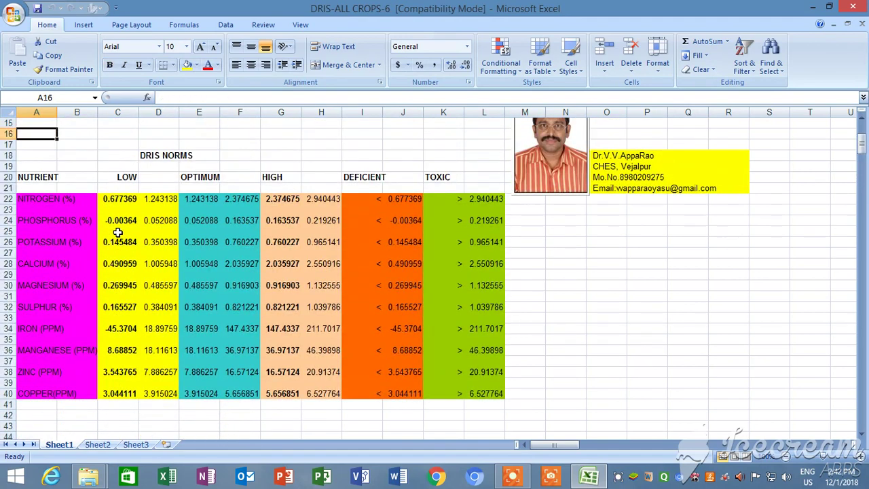
{"action": "key", "text": "Down"}
{"action": "key", "text": "Down"}
{"action": "key", "text": "Down"}
{"action": "key", "text": "Down"}
{"action": "key", "text": "Down"}
{"action": "key", "text": "Down"}
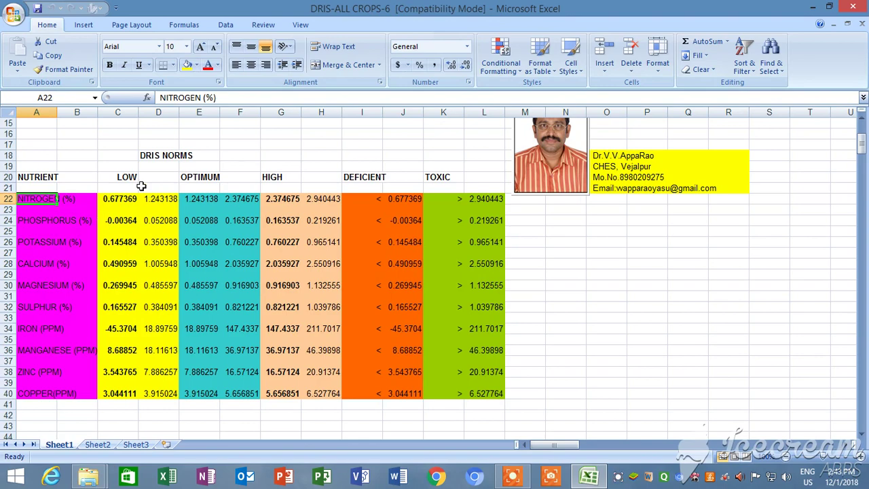
Step: Review the sample data's nitrogen concentration in row 9 and the N, P, K and CA index formulas in row 10
{"action": "scroll", "coordinate": [140, 185], "scroll_direction": "up", "scroll_amount": 5}
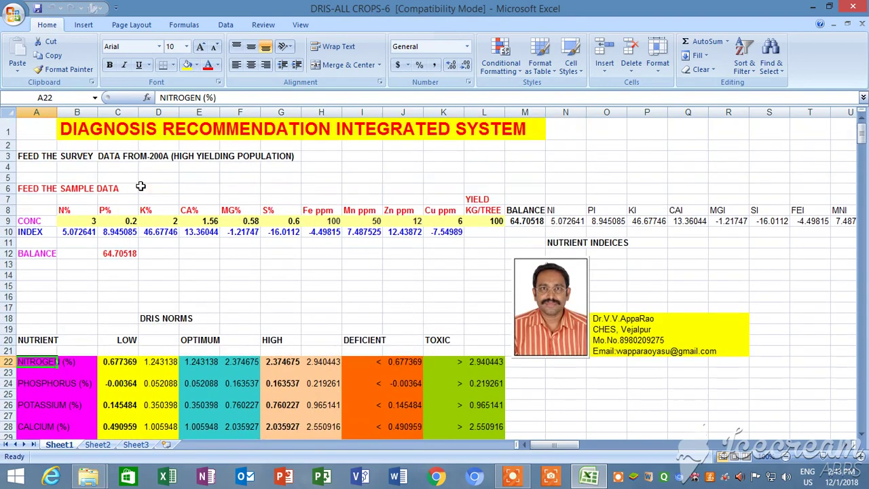
{"action": "left_click", "coordinate": [70, 222]}
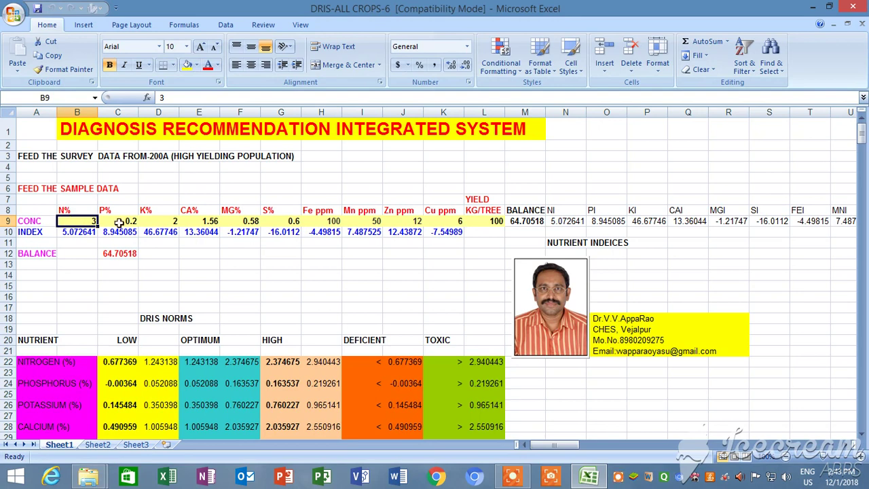
{"action": "left_click", "coordinate": [71, 236]}
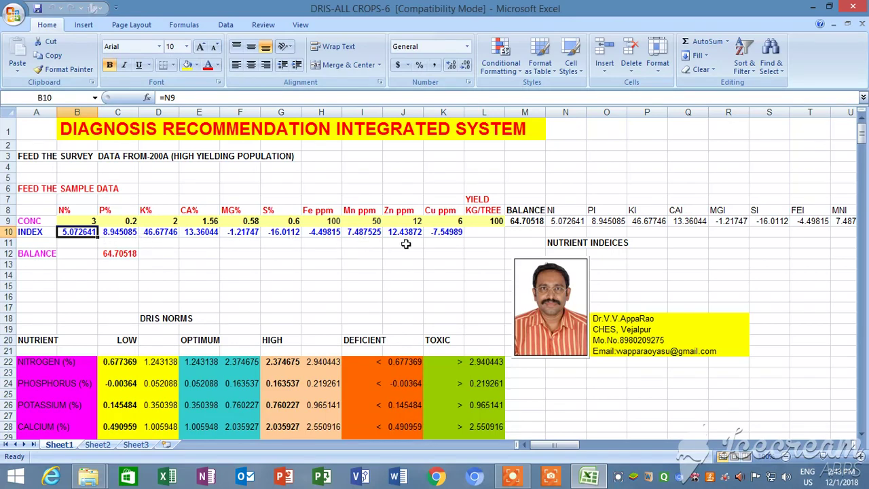
{"action": "left_click", "coordinate": [122, 232]}
{"action": "left_click", "coordinate": [159, 232]}
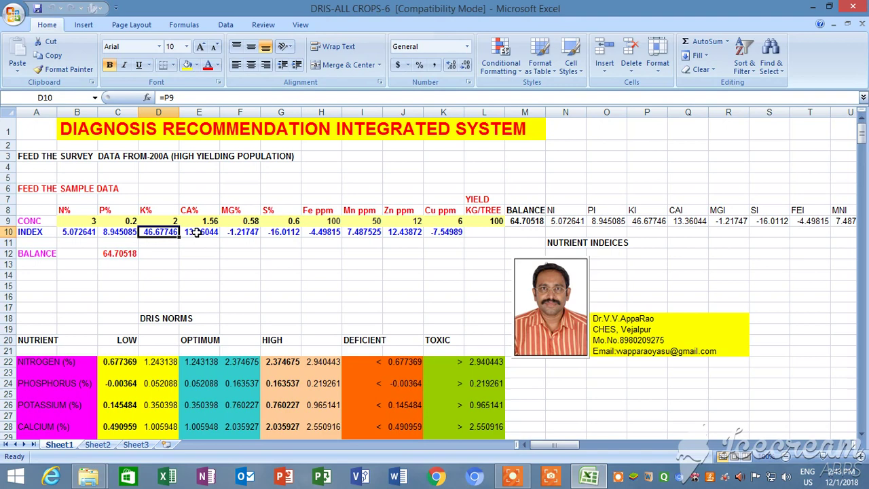
{"action": "left_click", "coordinate": [195, 232]}
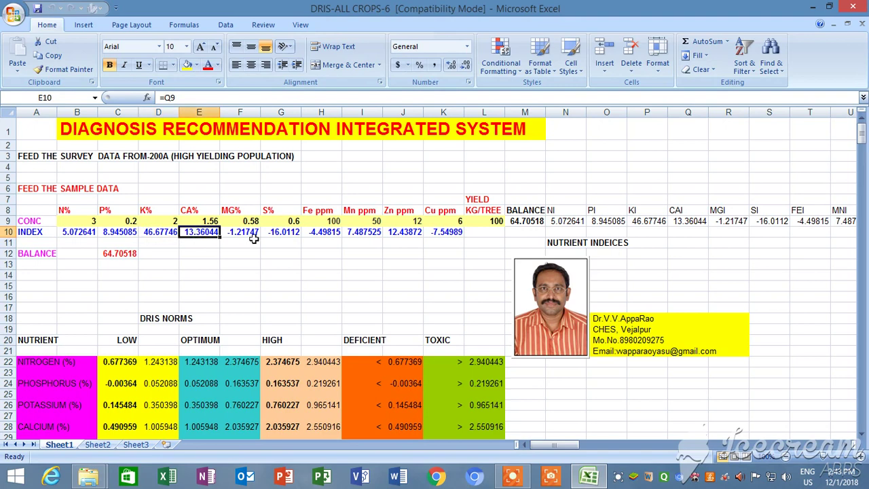
Step: Check the formulas of the BALANCE value in C12 and the sulphur index in G10
{"action": "left_click", "coordinate": [113, 253]}
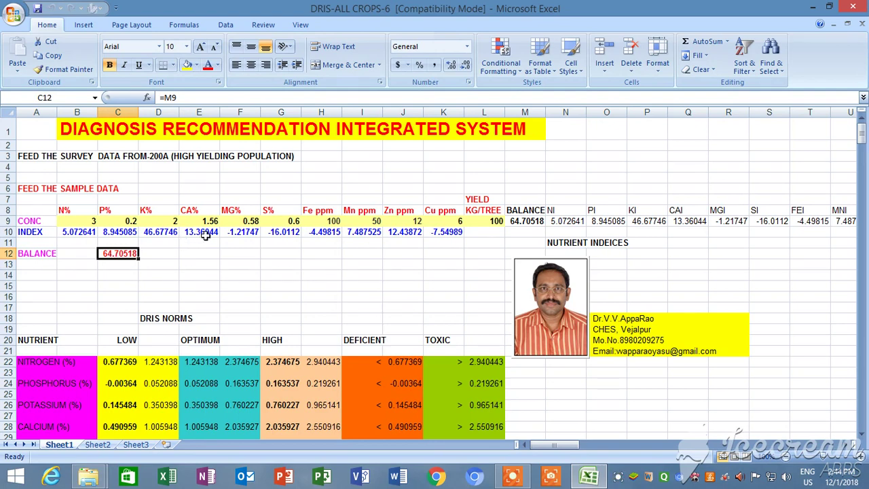
{"action": "left_click", "coordinate": [279, 235]}
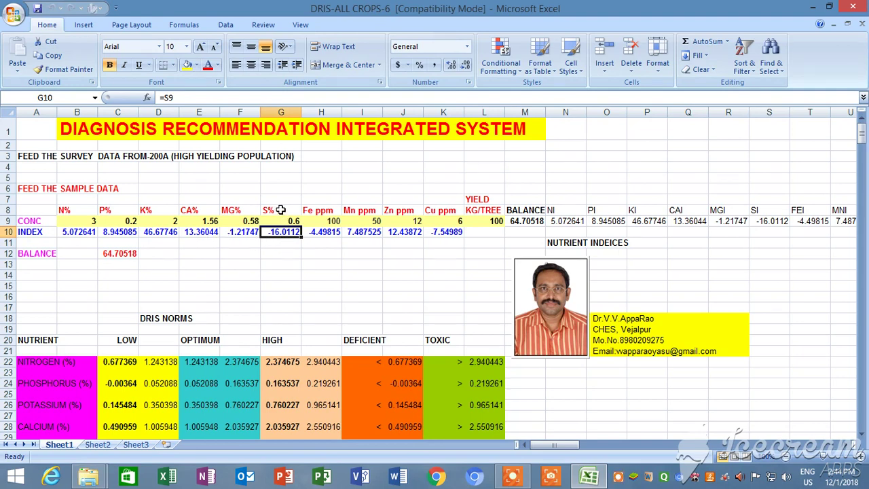
{"action": "left_click", "coordinate": [132, 253]}
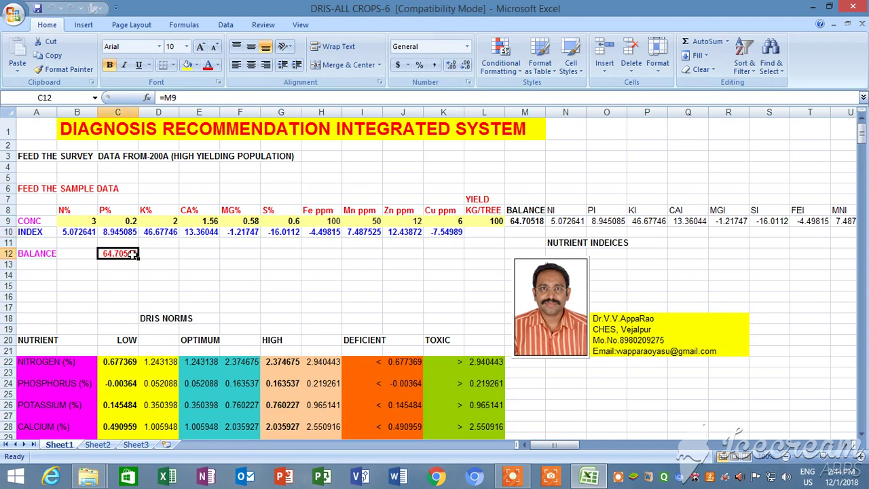
Step: Look along row 6 from column F to EC at the nutrient indices and nutrient ratio functions, past FCU/Y and the STOP marker
{"action": "left_click", "coordinate": [243, 191]}
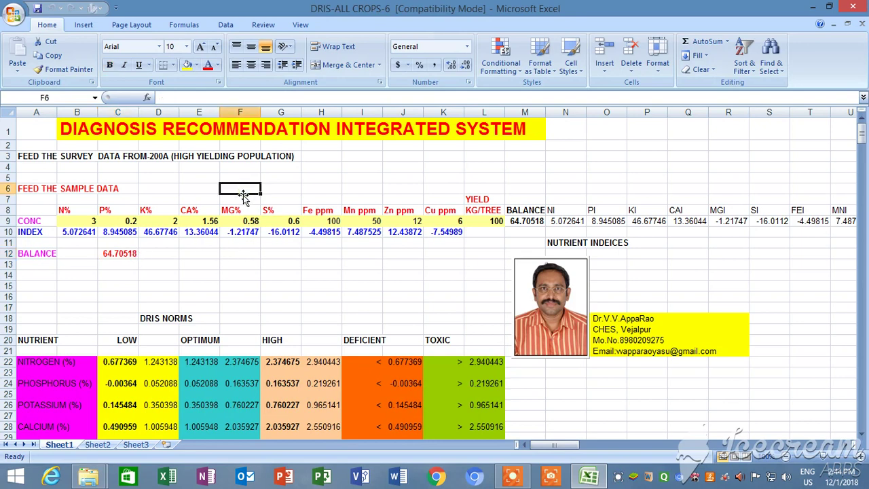
{"action": "key", "text": "Right"}
{"action": "key", "text": "Right"}
{"action": "key", "text": "Right"}
{"action": "key", "text": "Right"}
{"action": "key", "text": "Right"}
{"action": "key", "text": "Right"}
{"action": "key", "text": "Right"}
{"action": "key", "text": "Right"}
{"action": "key", "text": "Right"}
{"action": "key", "text": "Right"}
{"action": "key", "text": "Right"}
{"action": "key", "text": "Right"}
{"action": "key", "text": "Right"}
{"action": "key", "text": "Right"}
{"action": "key", "text": "Right"}
{"action": "key", "text": "Right"}
{"action": "key", "text": "Right"}
{"action": "key", "text": "Right"}
{"action": "key", "text": "Right"}
{"action": "key", "text": "Right"}
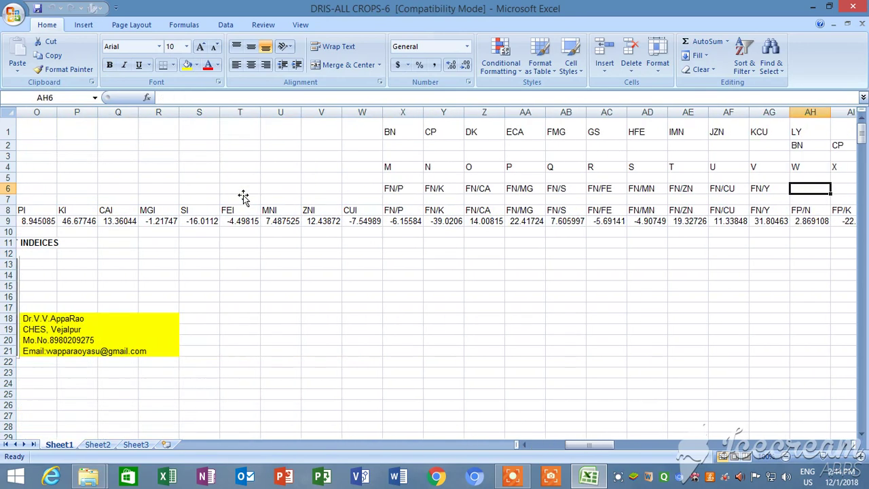
{"action": "key", "text": "Right"}
{"action": "key", "text": "Right"}
{"action": "key", "text": "Right"}
{"action": "key", "text": "Right"}
{"action": "key", "text": "Right"}
{"action": "key", "text": "Right"}
{"action": "key", "text": "Right"}
{"action": "key", "text": "Right"}
{"action": "key", "text": "Right"}
{"action": "key", "text": "Right"}
{"action": "key", "text": "Right"}
{"action": "key", "text": "Right"}
{"action": "key", "text": "Right"}
{"action": "key", "text": "Right"}
{"action": "key", "text": "Right"}
{"action": "key", "text": "Right"}
{"action": "key", "text": "Right"}
{"action": "key", "text": "Right"}
{"action": "key", "text": "Right"}
{"action": "key", "text": "Right"}
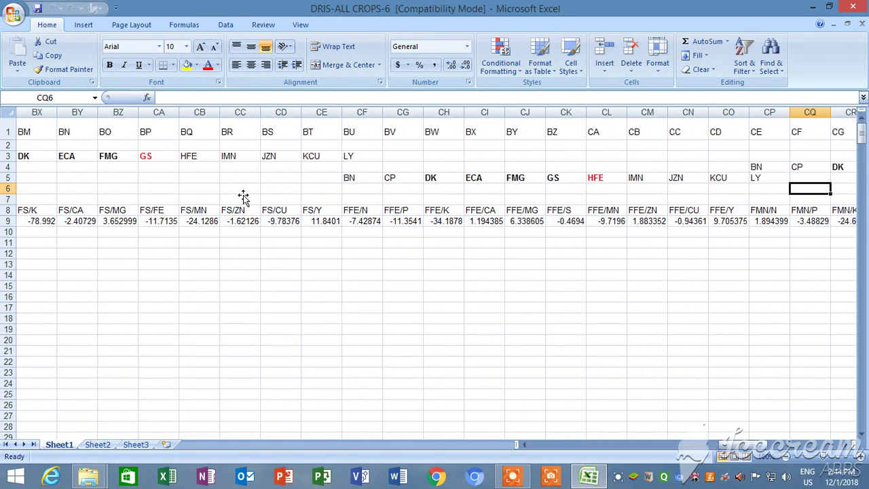
{"action": "key", "text": "Right"}
{"action": "key", "text": "Right"}
{"action": "key", "text": "Right"}
{"action": "key", "text": "Right"}
{"action": "key", "text": "Right"}
{"action": "key", "text": "Right"}
{"action": "key", "text": "Right"}
{"action": "key", "text": "Right"}
{"action": "key", "text": "Right"}
{"action": "key", "text": "Right"}
{"action": "key", "text": "Right"}
{"action": "key", "text": "Right"}
{"action": "key", "text": "Right"}
{"action": "key", "text": "Right"}
{"action": "key", "text": "Right"}
{"action": "key", "text": "Right"}
{"action": "key", "text": "Right"}
{"action": "key", "text": "Right"}
{"action": "key", "text": "Right"}
{"action": "key", "text": "Right"}
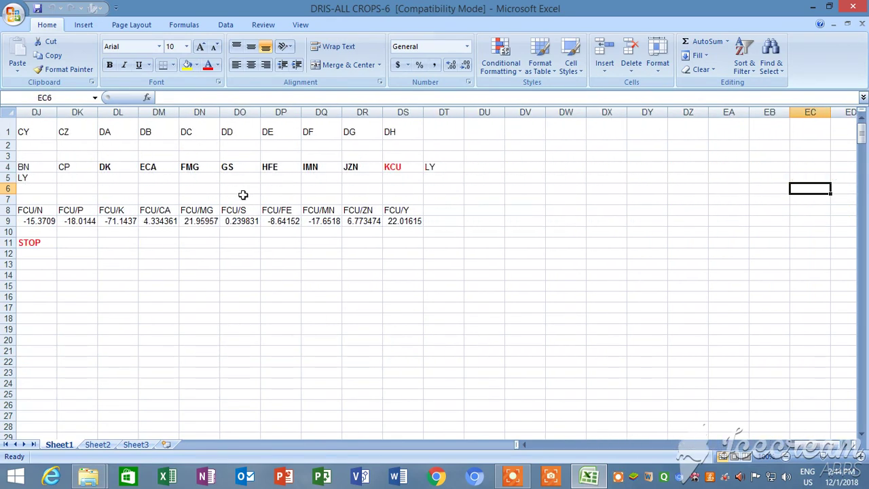
Step: Look back along row 6 from column EC over the nutrient ratio functions to column A, ending at cell A1
{"action": "key", "text": "Left"}
{"action": "key", "text": "Left"}
{"action": "key", "text": "Left"}
{"action": "key", "text": "Left"}
{"action": "key", "text": "Left"}
{"action": "key", "text": "Left"}
{"action": "key", "text": "Left"}
{"action": "key", "text": "Left"}
{"action": "key", "text": "Left"}
{"action": "key", "text": "Left"}
{"action": "key", "text": "Left"}
{"action": "key", "text": "Left"}
{"action": "key", "text": "Left"}
{"action": "key", "text": "Left"}
{"action": "key", "text": "Left"}
{"action": "key", "text": "Left"}
{"action": "key", "text": "Left"}
{"action": "key", "text": "Left"}
{"action": "key", "text": "Left"}
{"action": "key", "text": "Left"}
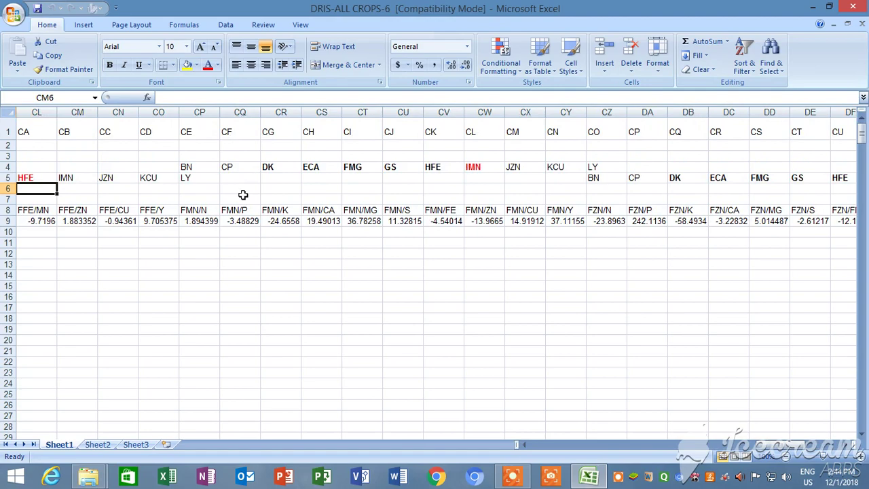
{"action": "key", "text": "Left"}
{"action": "key", "text": "Left"}
{"action": "key", "text": "Left"}
{"action": "key", "text": "Left"}
{"action": "key", "text": "Left"}
{"action": "key", "text": "Left"}
{"action": "key", "text": "Left"}
{"action": "key", "text": "Left"}
{"action": "key", "text": "Left"}
{"action": "key", "text": "Left"}
{"action": "key", "text": "Left"}
{"action": "key", "text": "Left"}
{"action": "key", "text": "Left"}
{"action": "key", "text": "Left"}
{"action": "key", "text": "Left"}
{"action": "key", "text": "Left"}
{"action": "key", "text": "Left"}
{"action": "key", "text": "Left"}
{"action": "key", "text": "Left"}
{"action": "key", "text": "Left"}
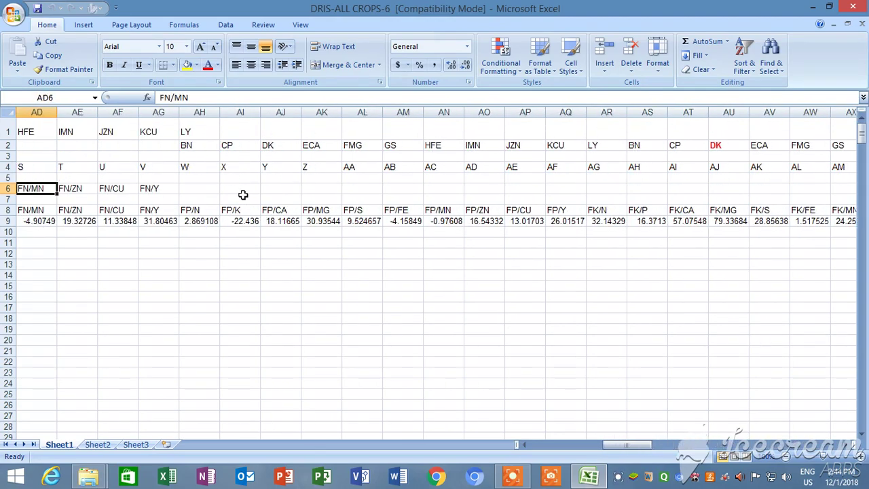
{"action": "key", "text": "Left"}
{"action": "key", "text": "Left"}
{"action": "key", "text": "Left"}
{"action": "key", "text": "Left"}
{"action": "key", "text": "Left"}
{"action": "key", "text": "Left"}
{"action": "key", "text": "Left"}
{"action": "key", "text": "Left"}
{"action": "key", "text": "Left"}
{"action": "key", "text": "Left"}
{"action": "key", "text": "Left"}
{"action": "key", "text": "Left"}
{"action": "key", "text": "Left"}
{"action": "key", "text": "Left"}
{"action": "key", "text": "Left"}
{"action": "key", "text": "Left"}
{"action": "key", "text": "Left"}
{"action": "key", "text": "Left"}
{"action": "key", "text": "Left"}
{"action": "key", "text": "Left"}
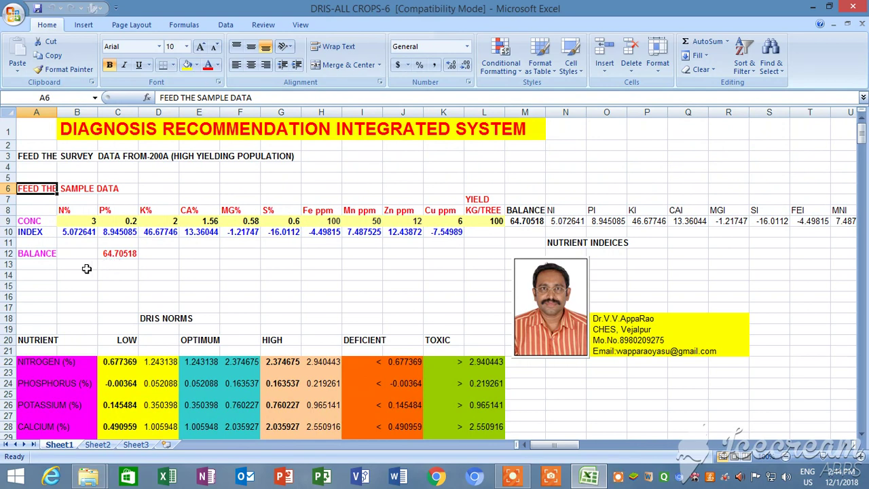
{"action": "left_click", "coordinate": [36, 127]}
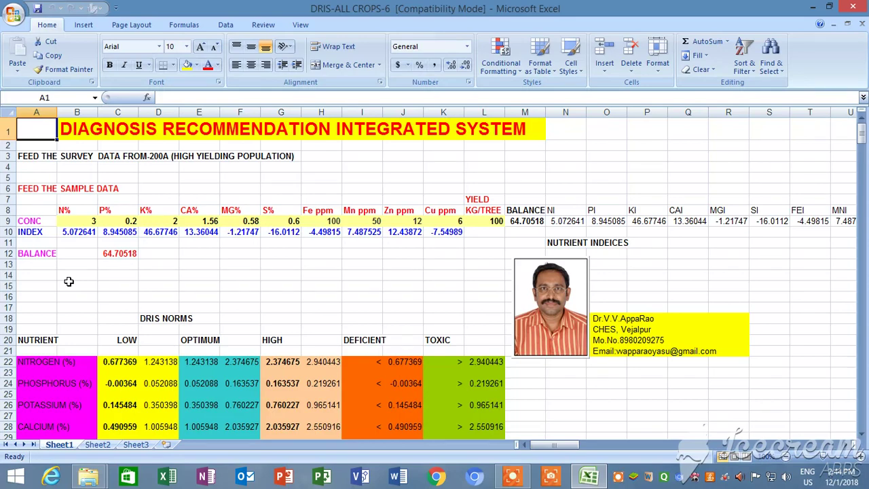
Step: Review the survey data from the high yielding population starting at row 196, and return to the sheet's title
{"action": "scroll", "coordinate": [69, 281], "scroll_direction": "down", "scroll_amount": 20}
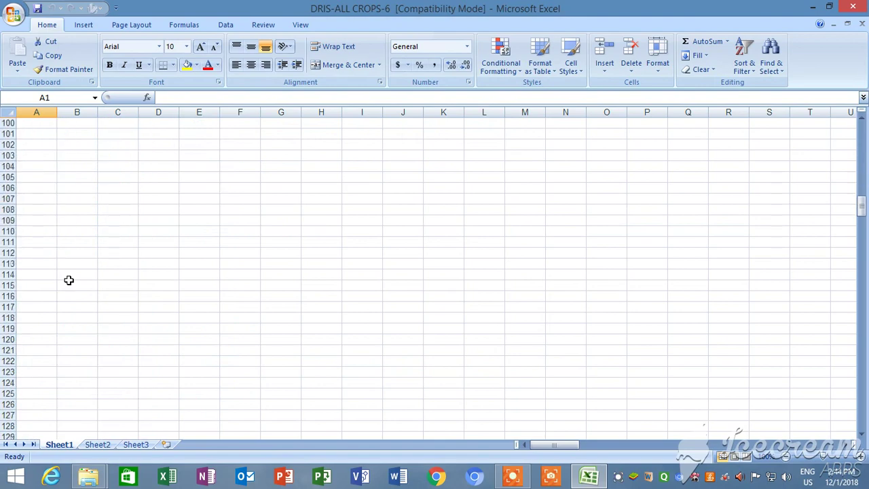
{"action": "scroll", "coordinate": [68, 281], "scroll_direction": "down", "scroll_amount": 20}
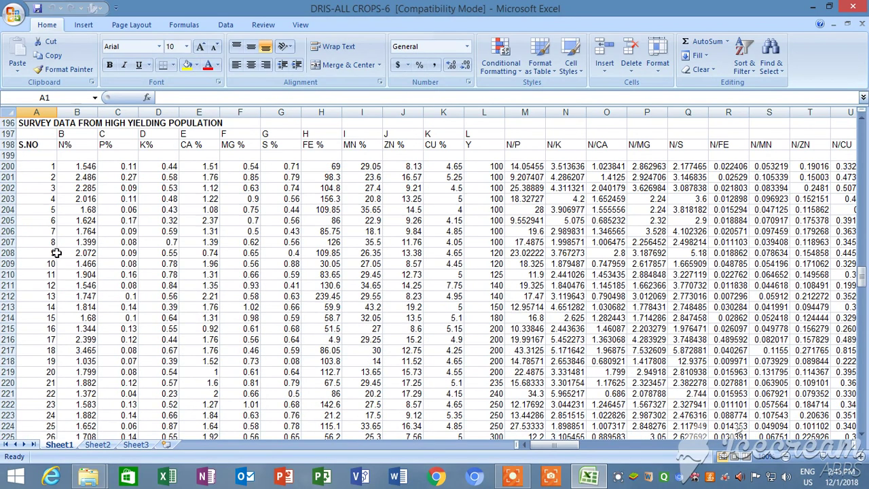
{"action": "scroll", "coordinate": [27, 172], "scroll_direction": "up", "scroll_amount": 20}
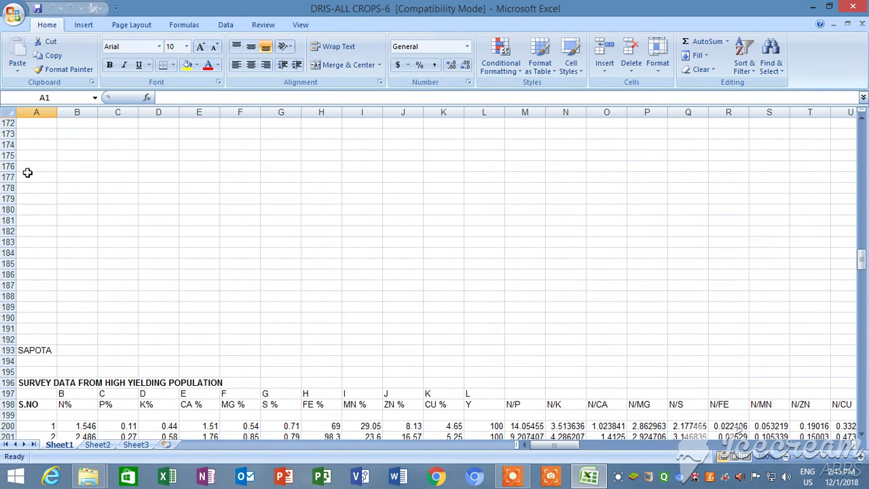
{"action": "scroll", "coordinate": [27, 172], "scroll_direction": "up", "scroll_amount": 20}
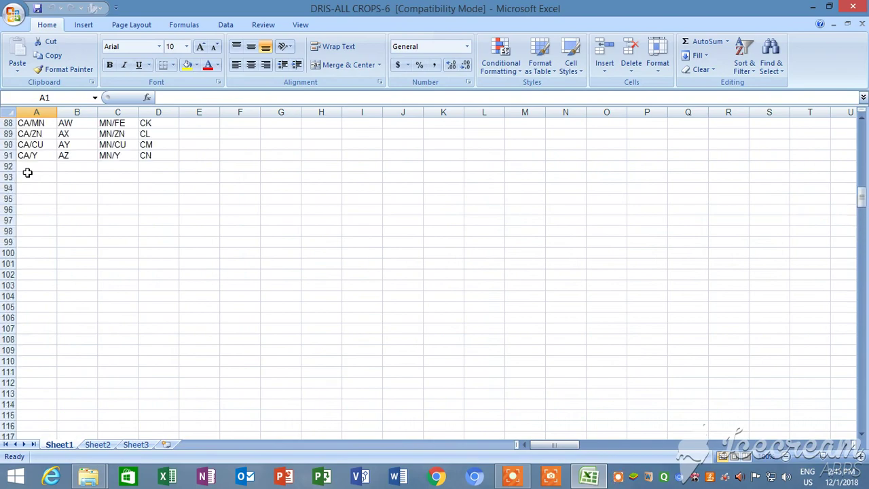
{"action": "scroll", "coordinate": [27, 170], "scroll_direction": "up", "scroll_amount": 12}
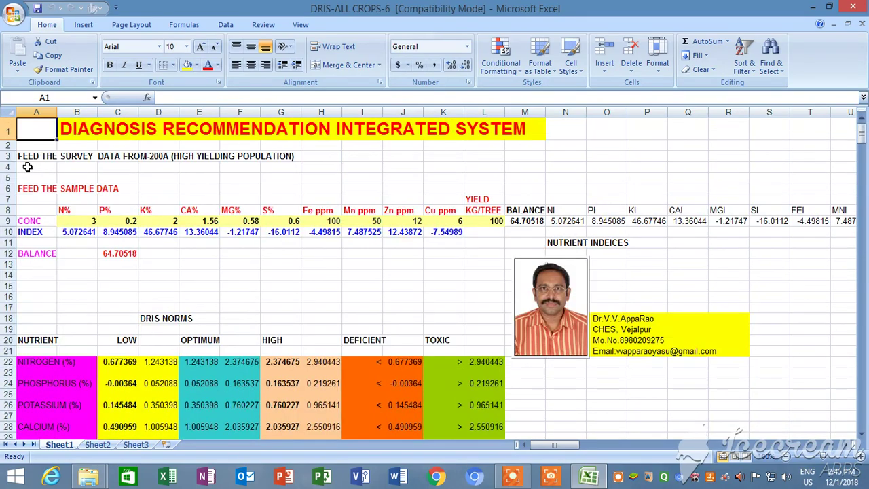